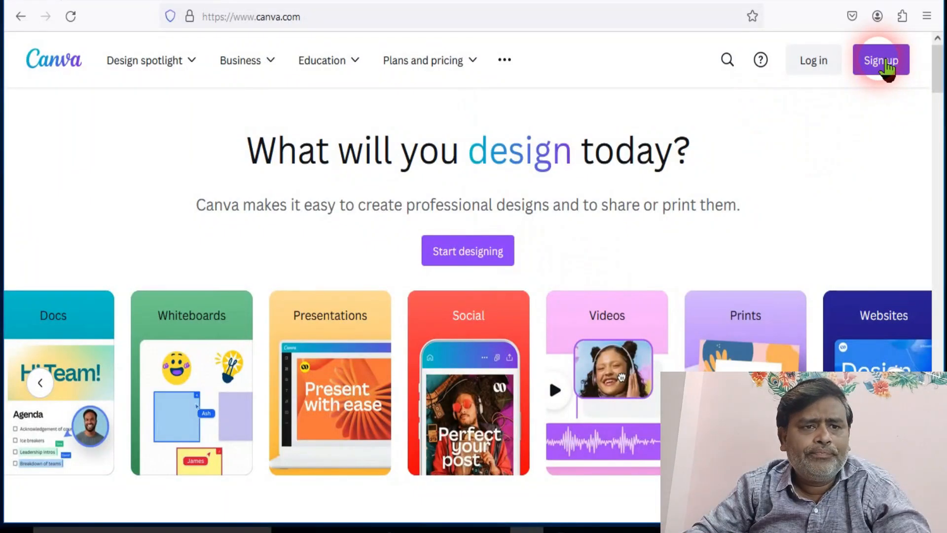
# - Sign in to Canva through Google with another account, entering its e-mail address and account password and approving the sign-in
pyautogui.click(887, 67)
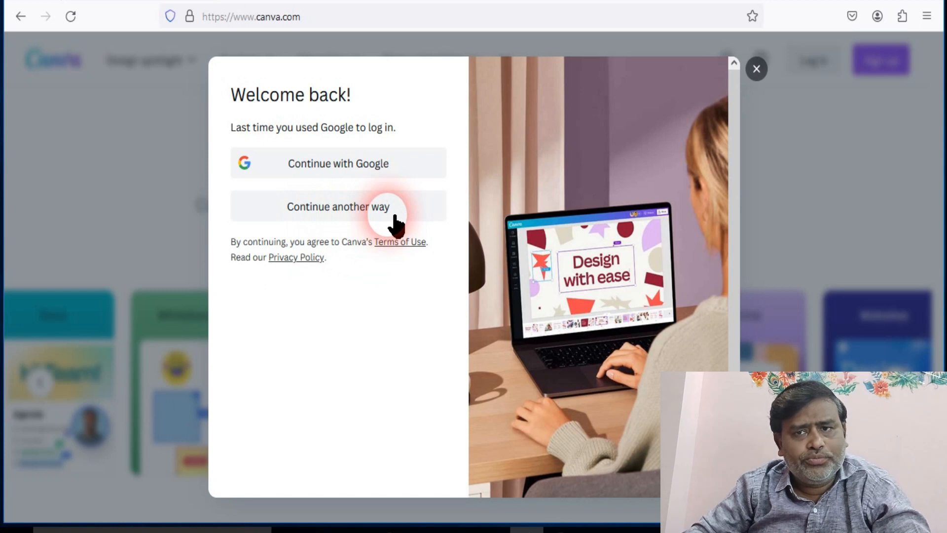
pyautogui.click(368, 168)
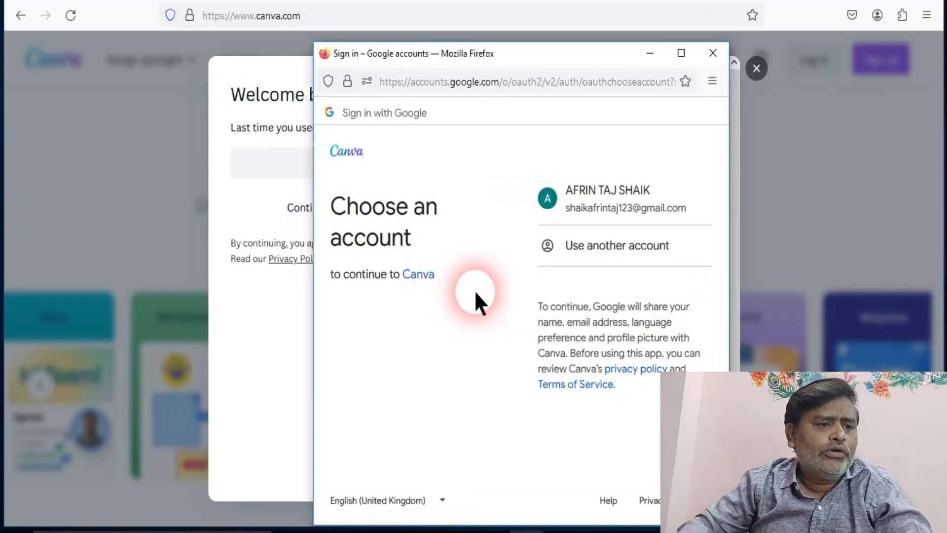
pyautogui.click(618, 247)
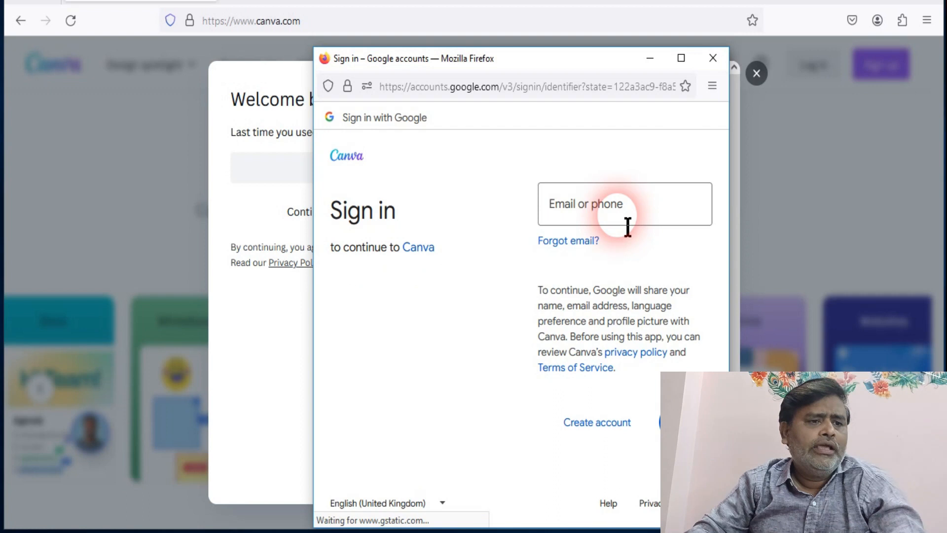
pyautogui.click(626, 226)
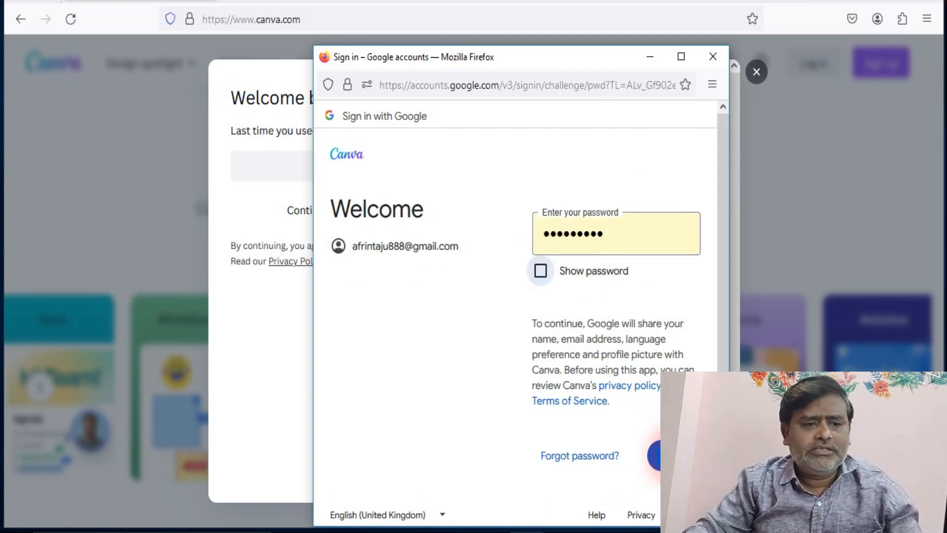
pyautogui.click(659, 454)
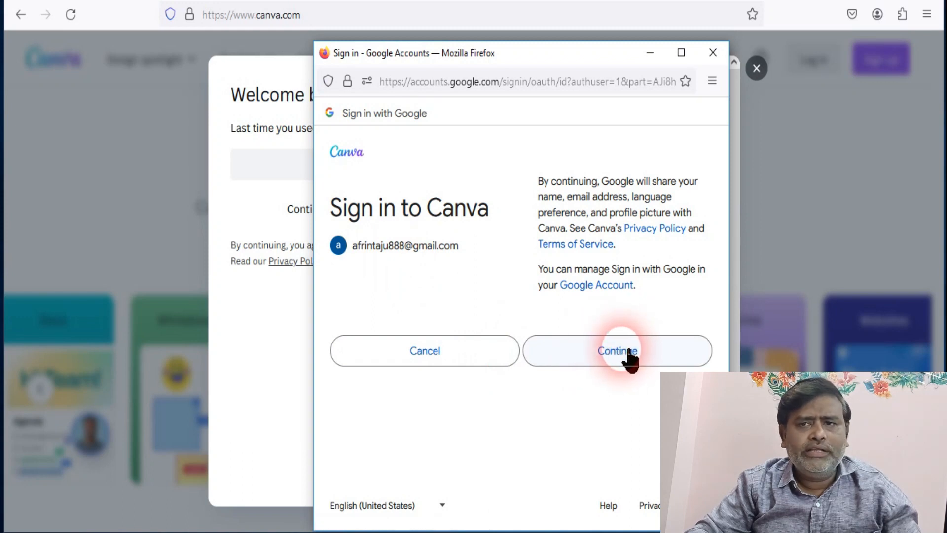
pyautogui.click(629, 350)
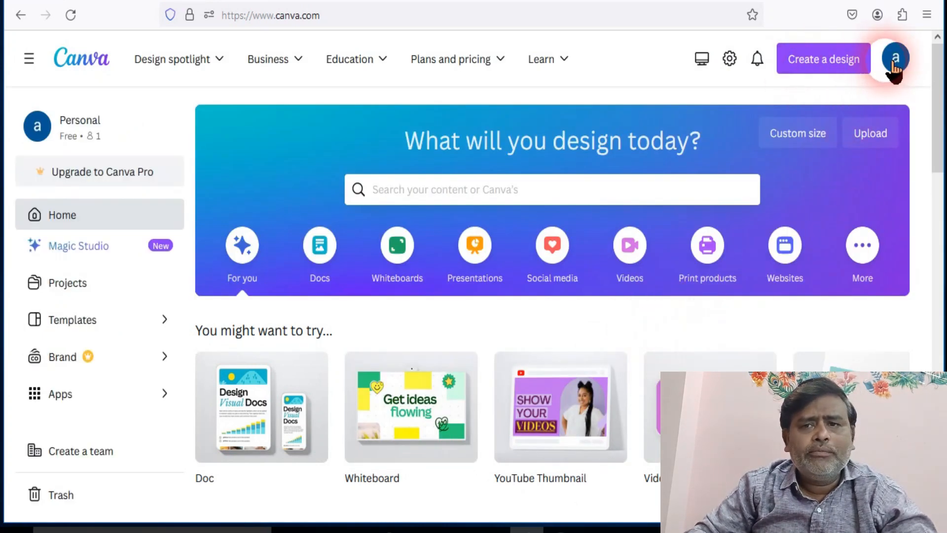
# - Create a new blank Presentation (16:9) design from the suggested design types
pyautogui.click(832, 68)
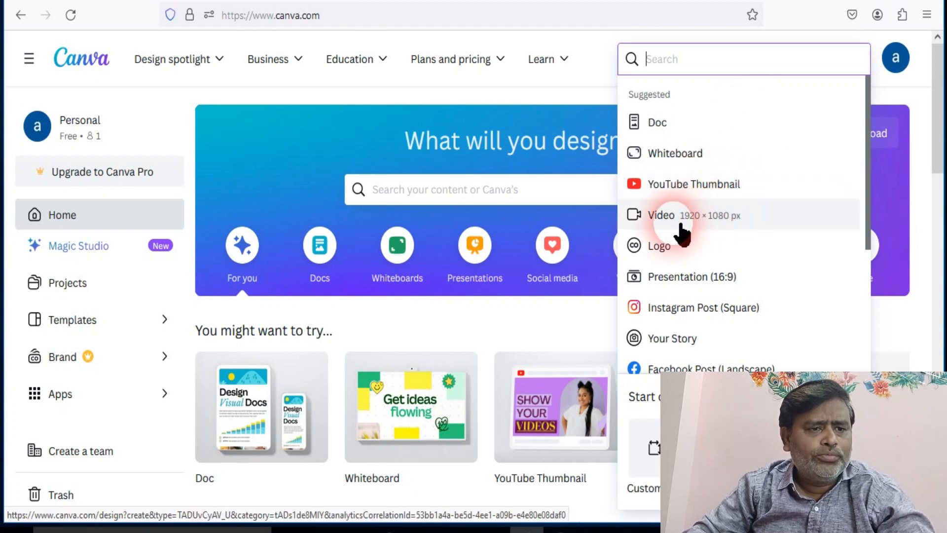
pyautogui.scroll(-3, 719, 289)
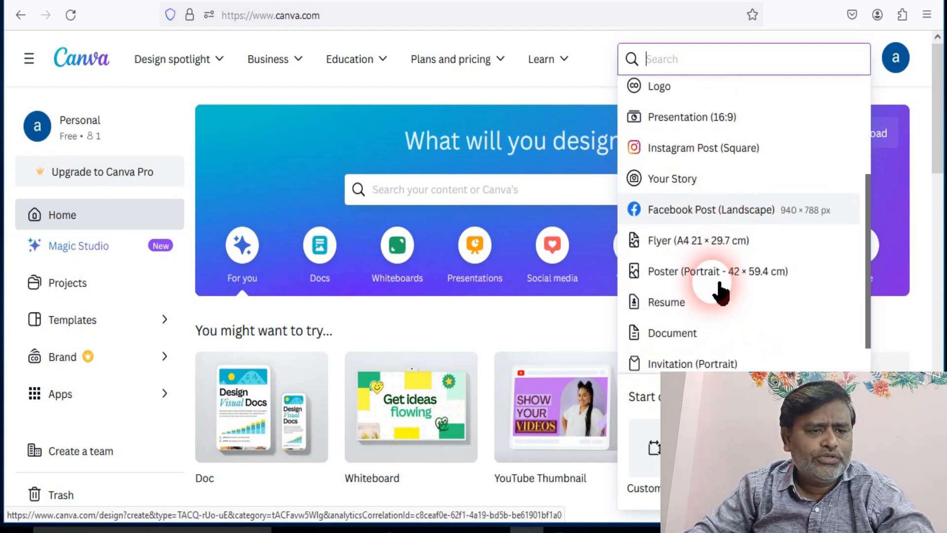
pyautogui.scroll(-2, 720, 291)
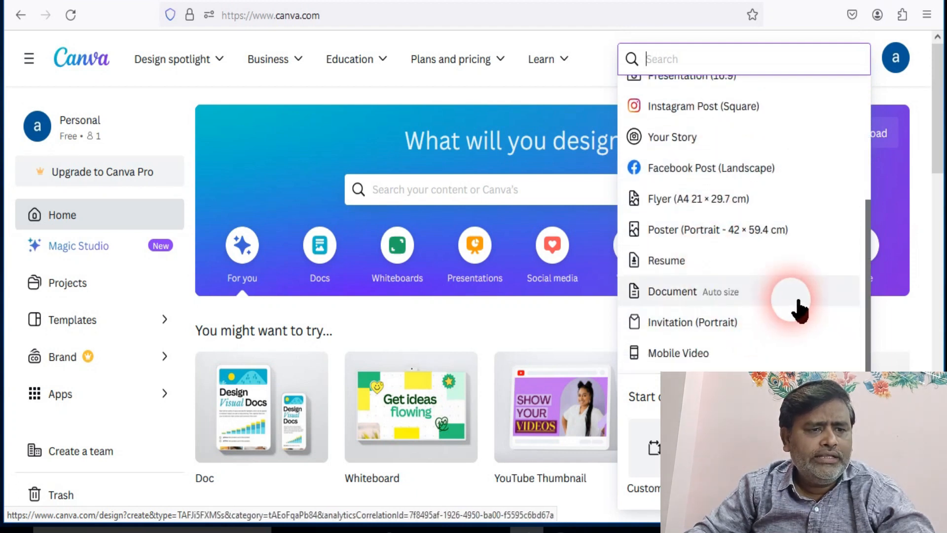
pyautogui.scroll(3, 799, 309)
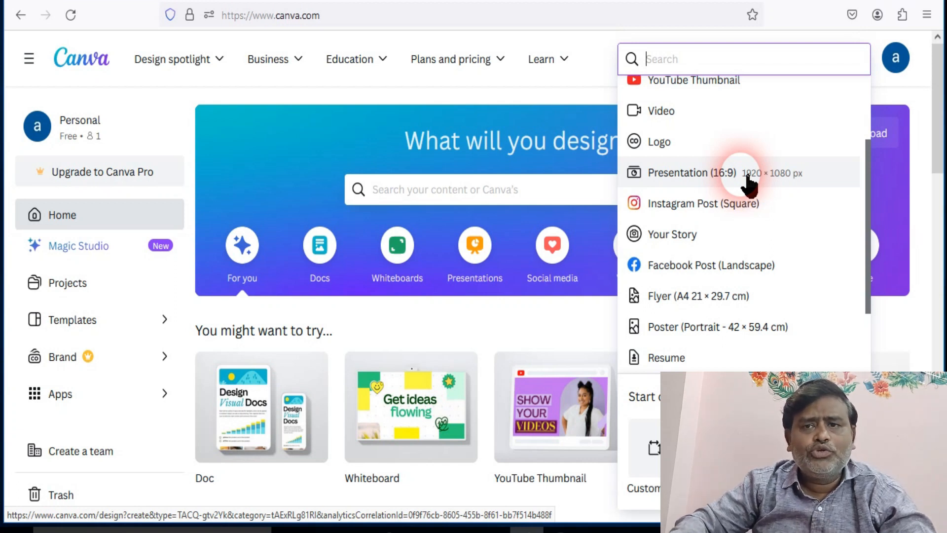
pyautogui.click(713, 182)
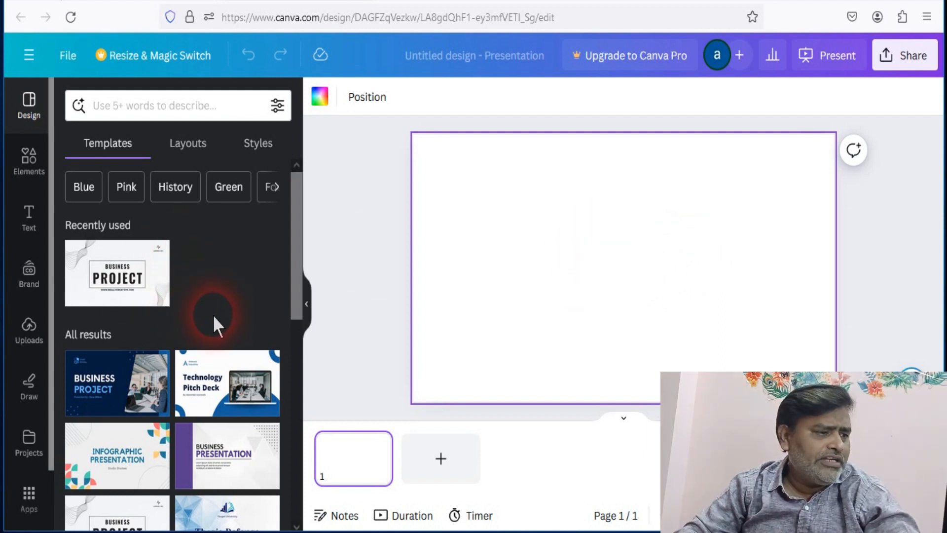
# - Browse the presentation templates and open the Grey Modern Professional Business Project Presentation template
pyautogui.scroll(-4, 217, 317)
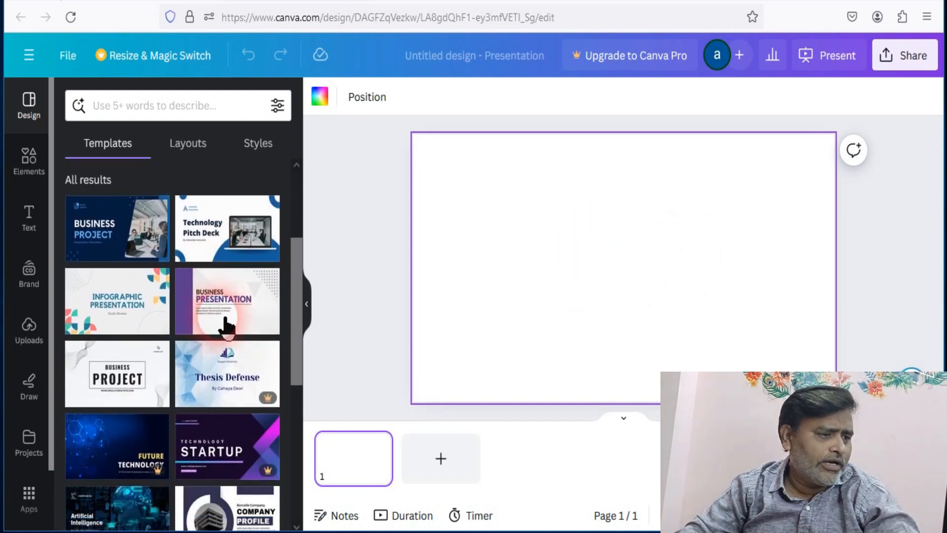
pyautogui.scroll(-2, 217, 317)
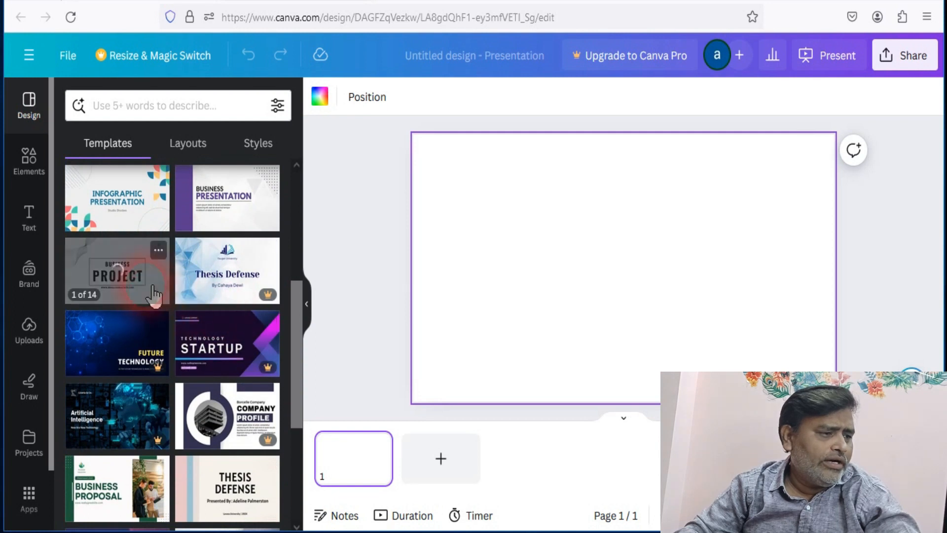
pyautogui.scroll(2, 152, 249)
pyautogui.scroll(-1, 258, 387)
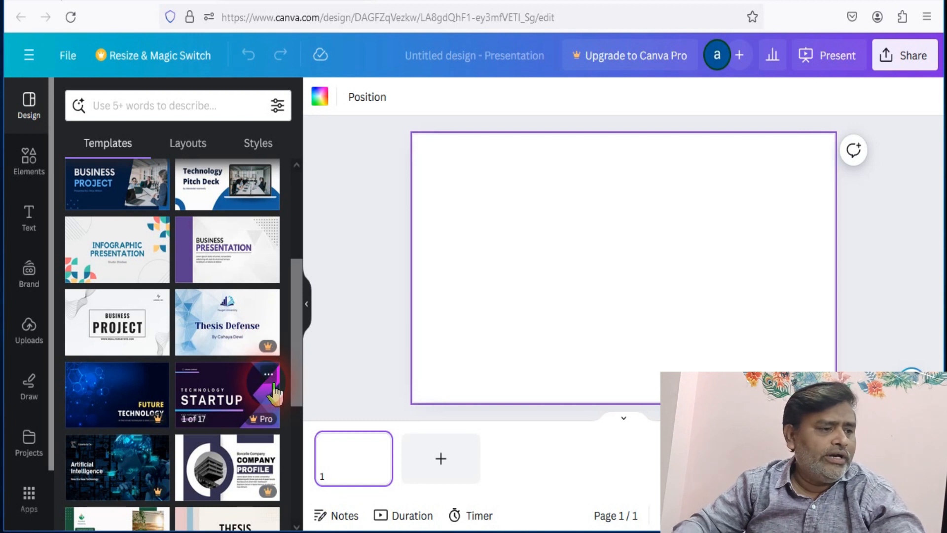
pyautogui.scroll(2, 220, 315)
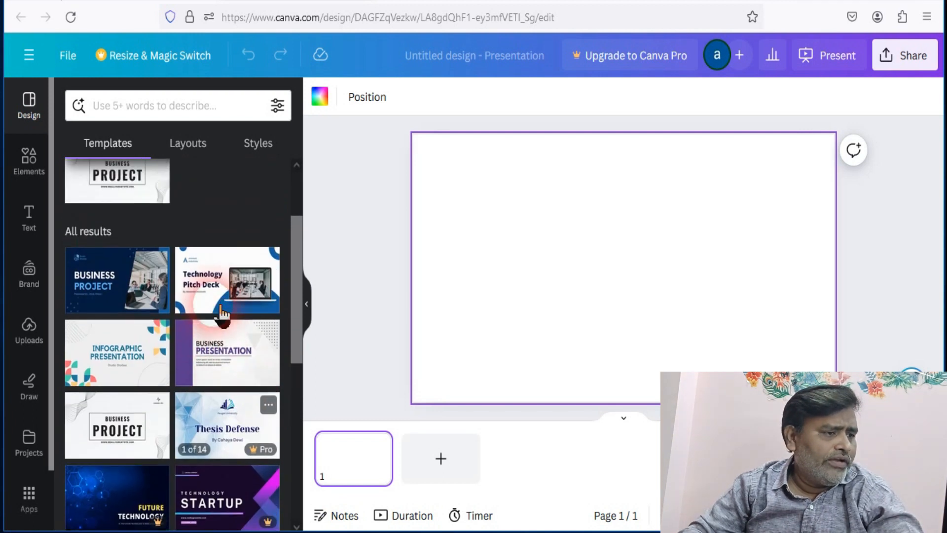
pyautogui.scroll(-2, 206, 326)
pyautogui.scroll(-5, 206, 325)
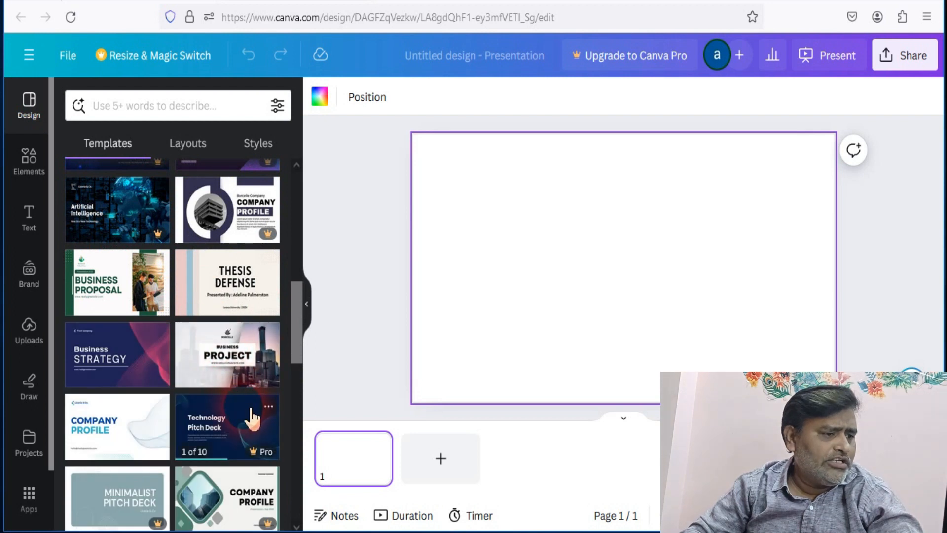
pyautogui.click(247, 367)
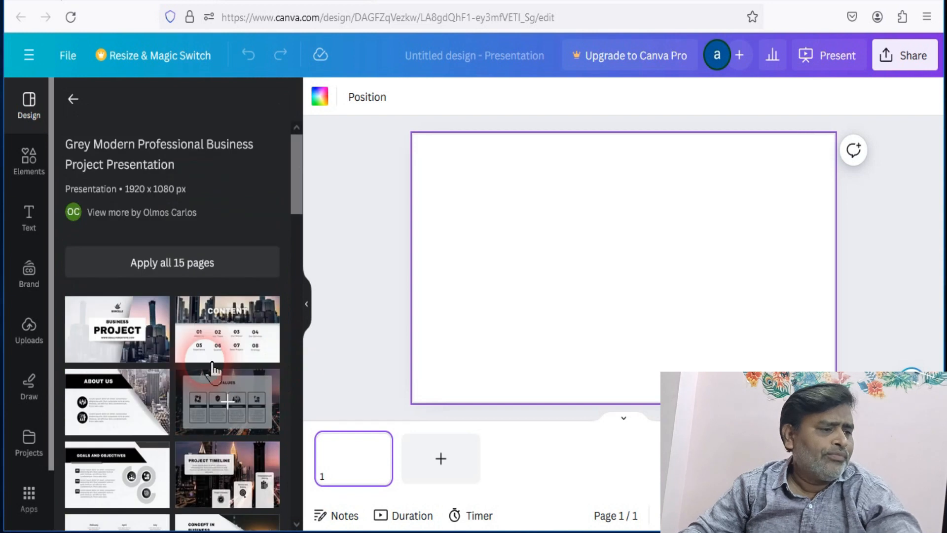
# - Review the template's pages and apply its Business Project cover page to the blank first slide
pyautogui.scroll(-10, 245, 379)
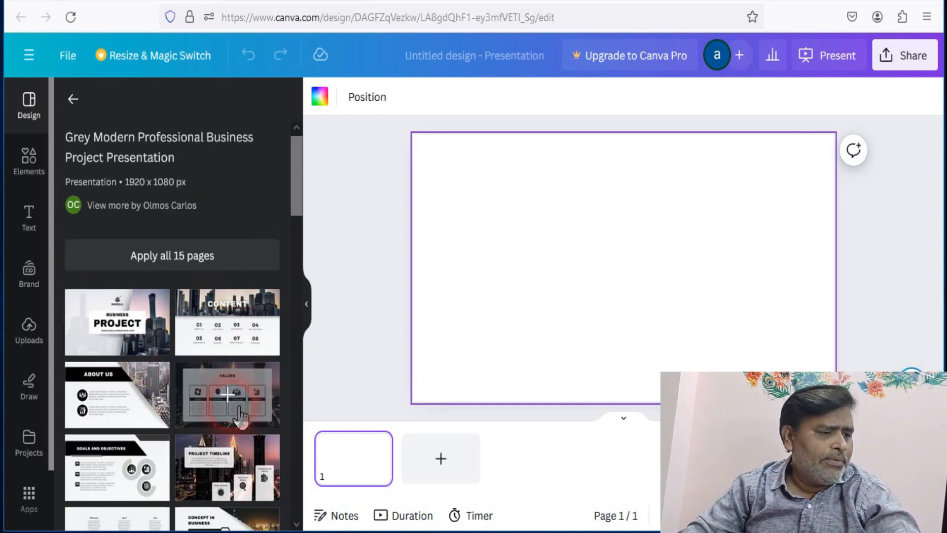
pyautogui.scroll(-3, 238, 415)
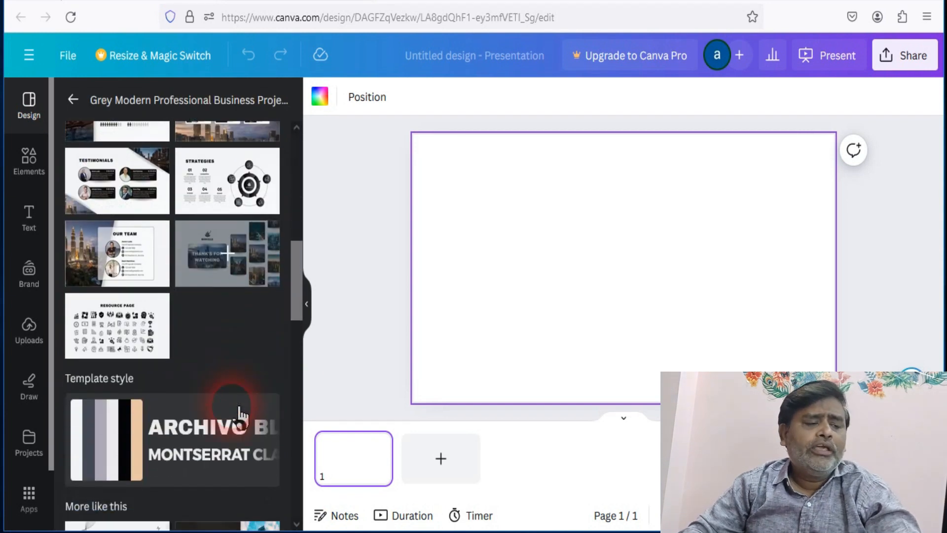
pyautogui.scroll(5, 239, 322)
pyautogui.scroll(4, 244, 318)
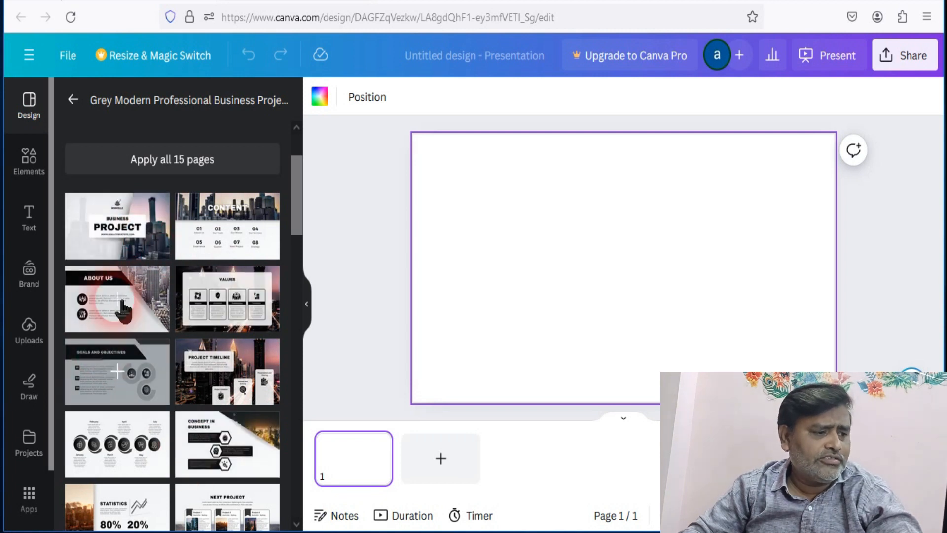
pyautogui.click(156, 236)
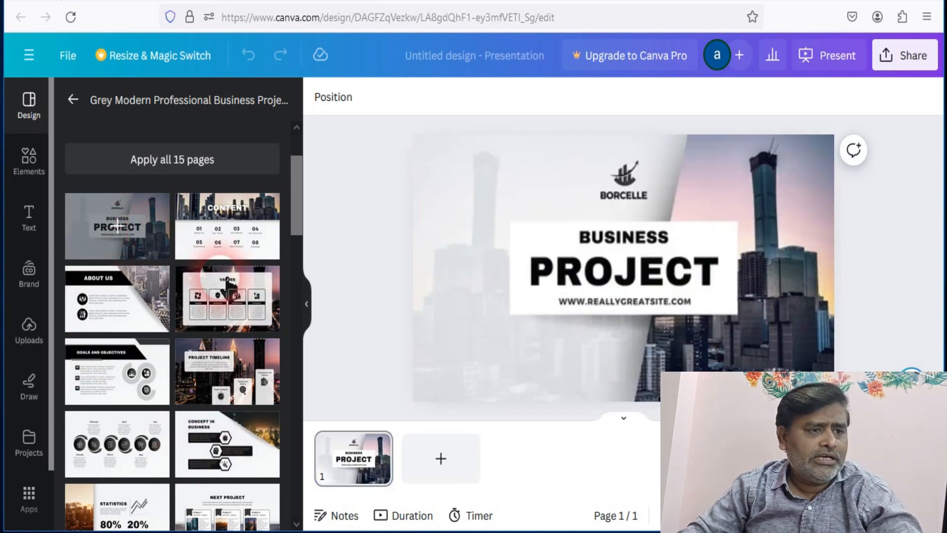
pyautogui.click(587, 336)
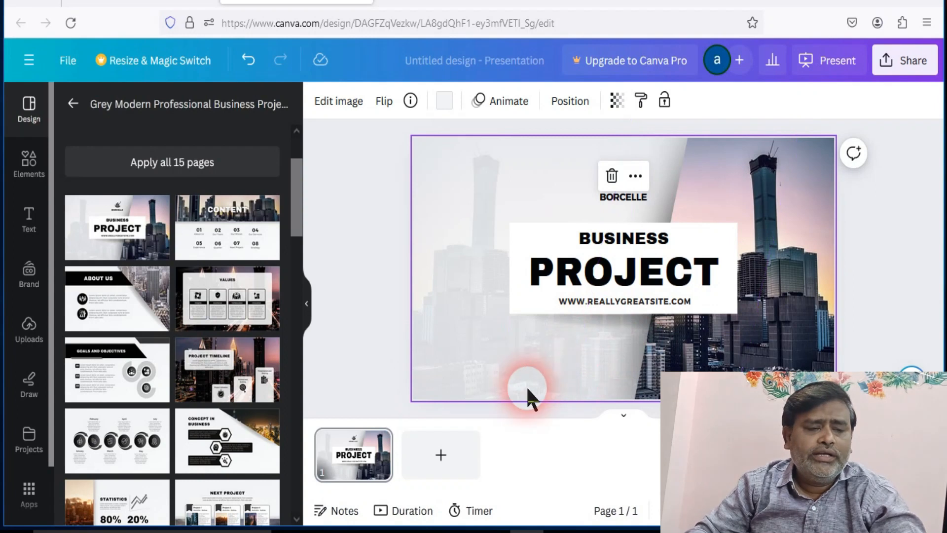
pyautogui.click(480, 361)
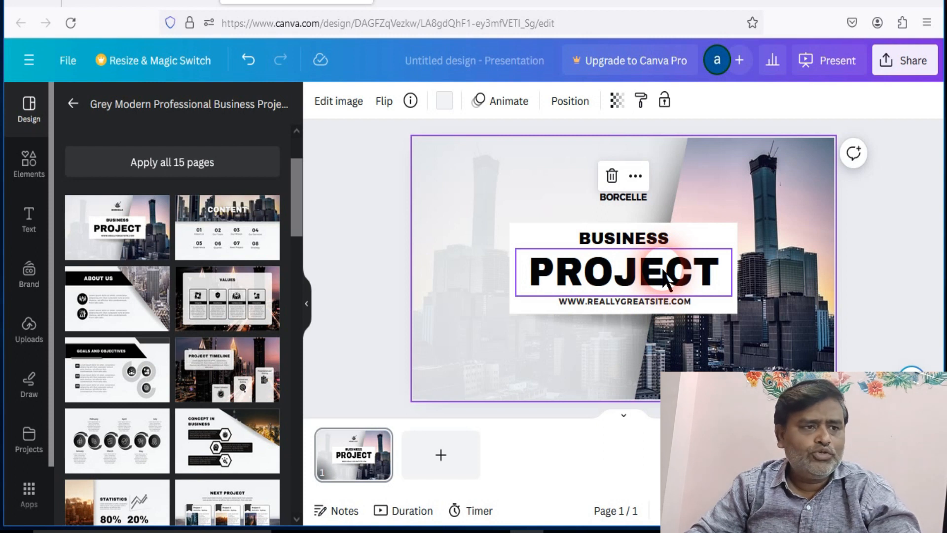
pyautogui.doubleClick(634, 278)
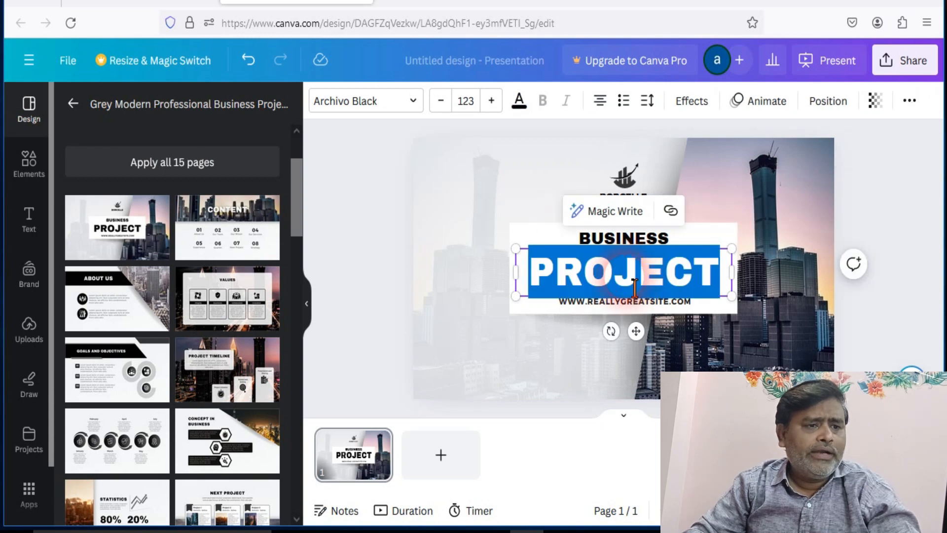
pyautogui.click(496, 323)
pyautogui.click(492, 323)
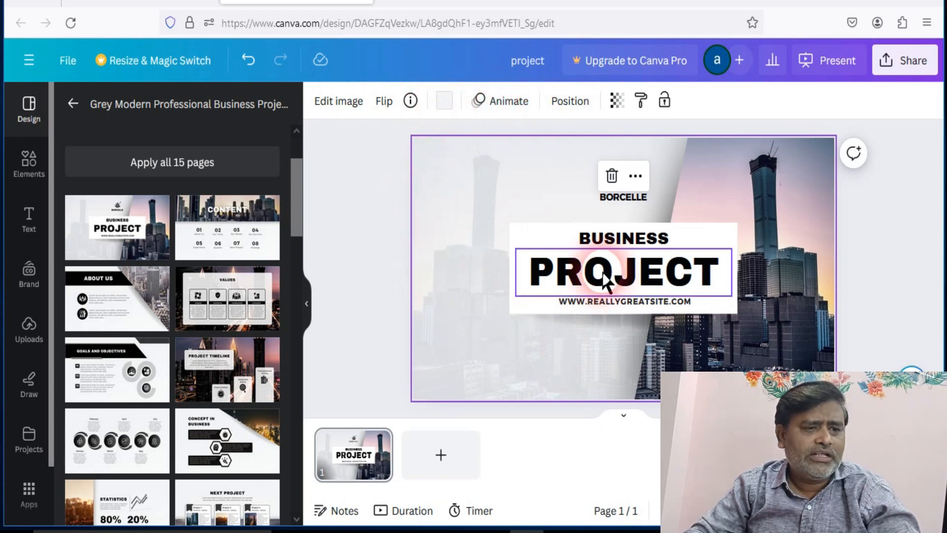
# - Replace the cover title "PROJECT" with "BASICKNOWLEDGE.IN" and widen its text box on both sides
pyautogui.doubleClick(658, 276)
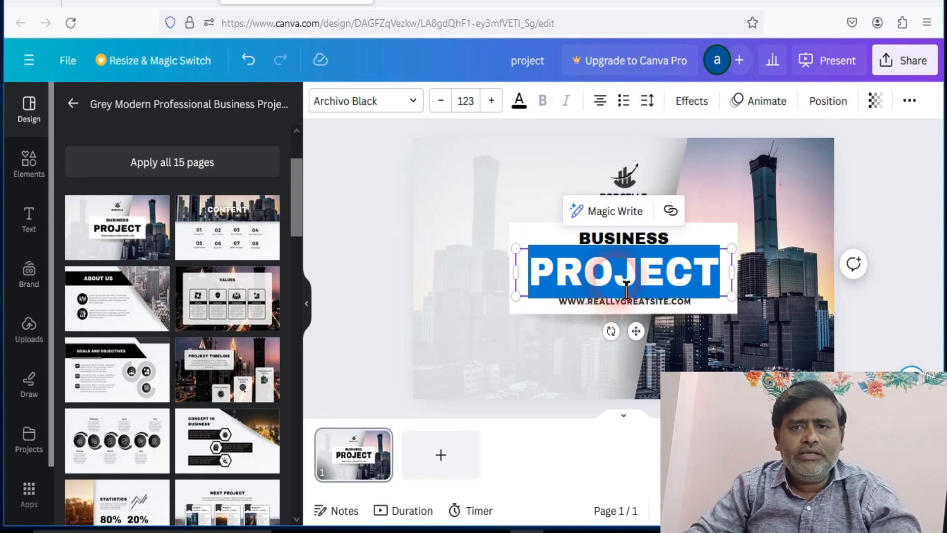
pyautogui.write('BASICKNOWLEDGE: IN')
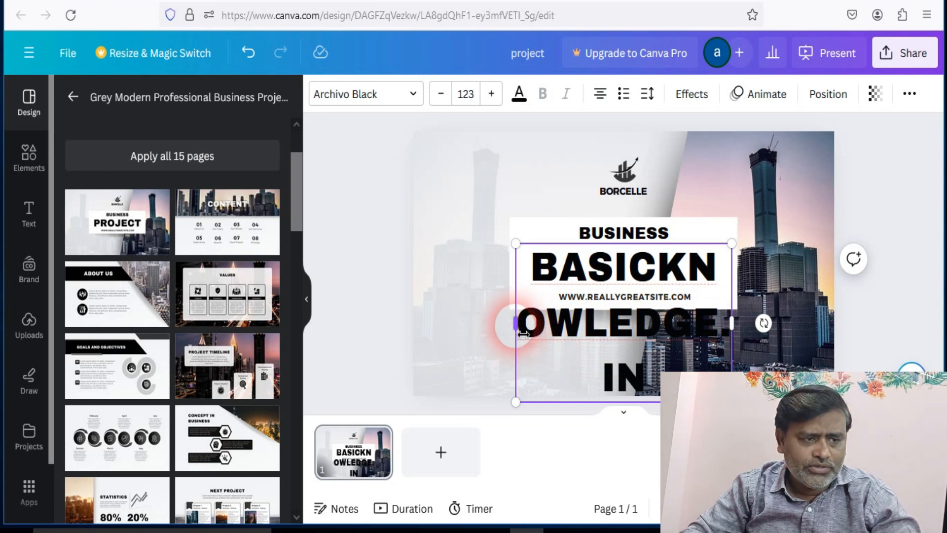
pyautogui.moveTo(521, 333); pyautogui.dragTo(391, 320)
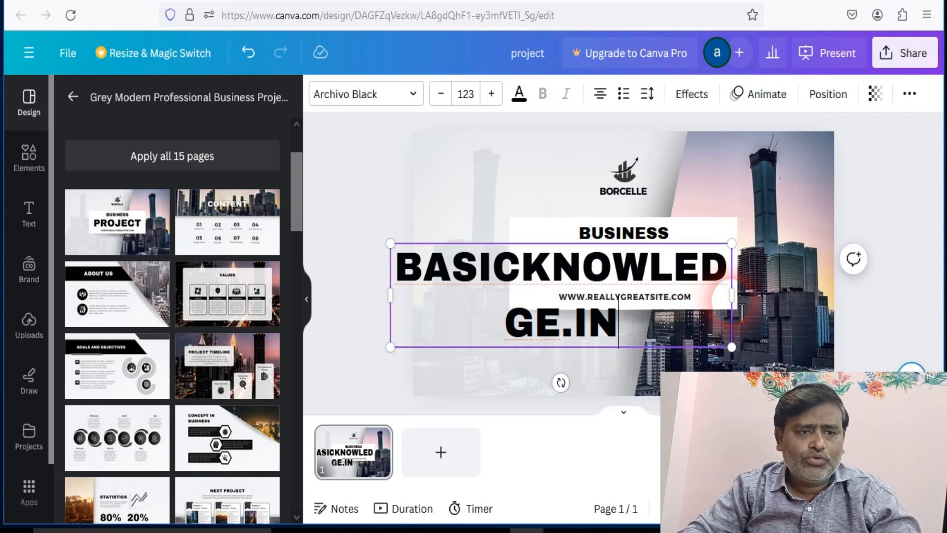
pyautogui.moveTo(741, 301); pyautogui.dragTo(778, 296)
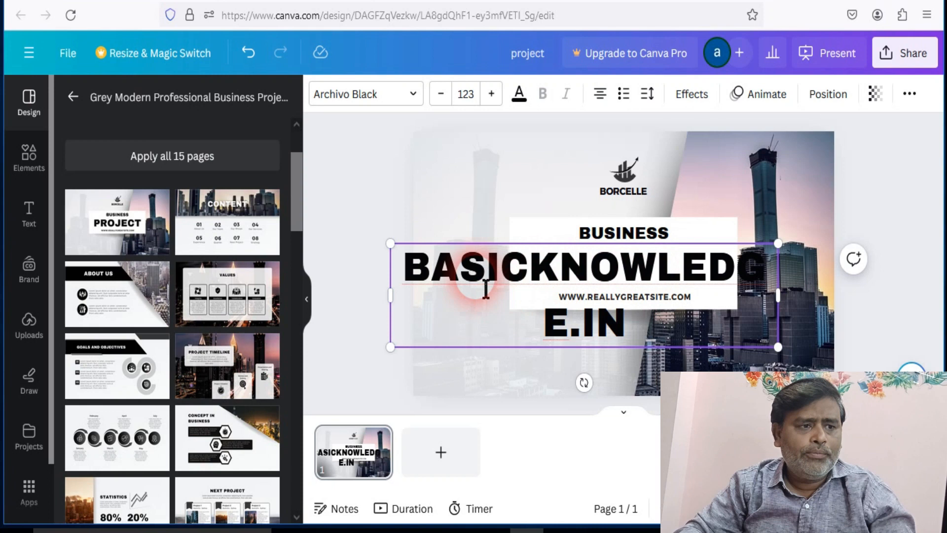
# - Select the entire BASICKNOWLEDGE.IN title and reduce its font size to 105 in single increments
pyautogui.doubleClick(483, 283)
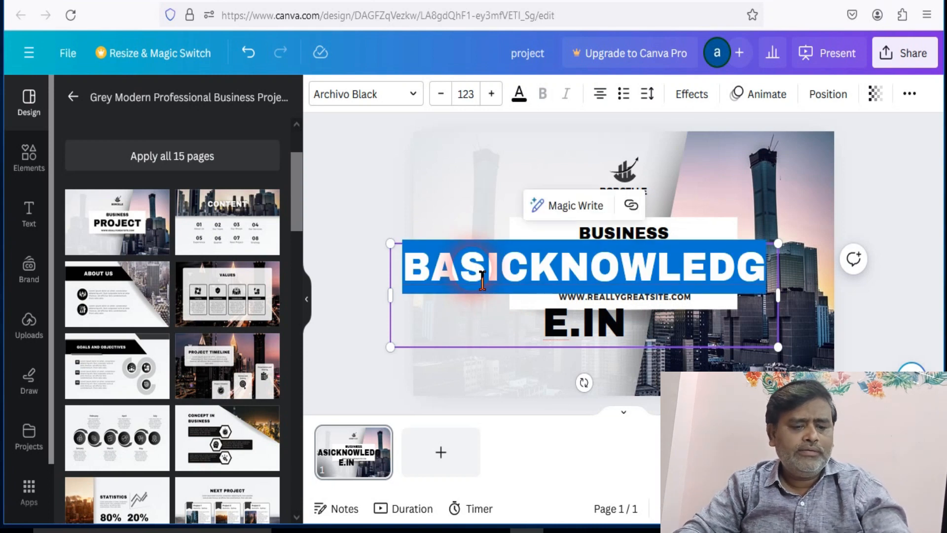
pyautogui.hotkey('ctrl', 'a')
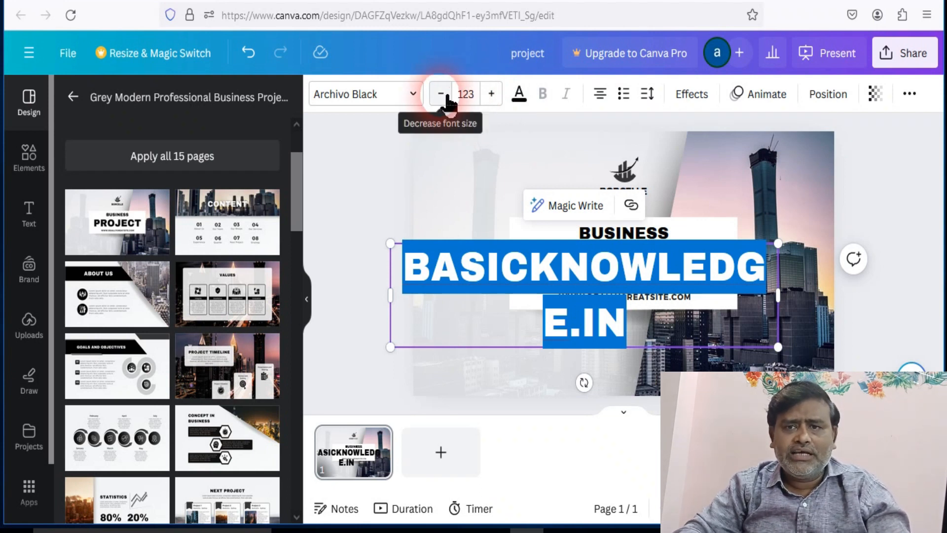
pyautogui.click(445, 96)
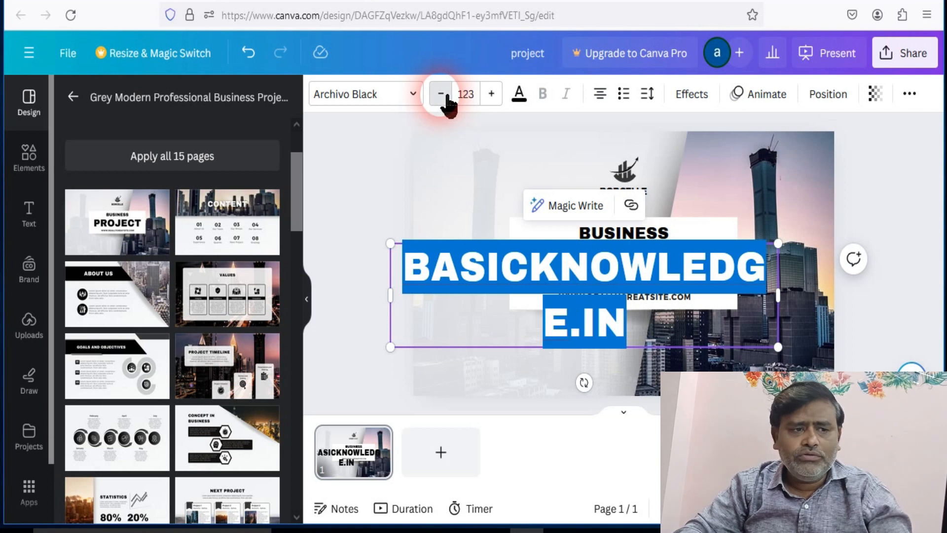
pyautogui.click(445, 95)
pyautogui.click(445, 96)
pyautogui.click(445, 95)
pyautogui.click(445, 96)
pyautogui.click(445, 96)
pyautogui.click(445, 96)
pyautogui.click(445, 96)
pyautogui.click(445, 96)
pyautogui.click(445, 96)
pyautogui.click(445, 96)
pyautogui.click(445, 96)
pyautogui.click(445, 96)
pyautogui.click(445, 96)
pyautogui.click(445, 96)
pyautogui.click(445, 96)
pyautogui.click(445, 96)
pyautogui.click(445, 95)
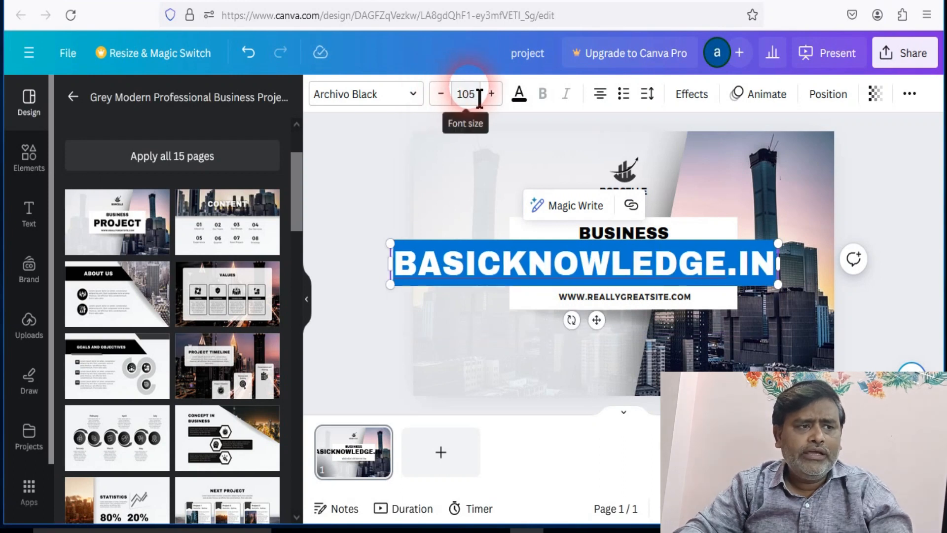
# - Set the BASICKNOWLEDGE.IN title's font size to the preset value 48
pyautogui.click(475, 94)
pyautogui.scroll(-5, 493, 277)
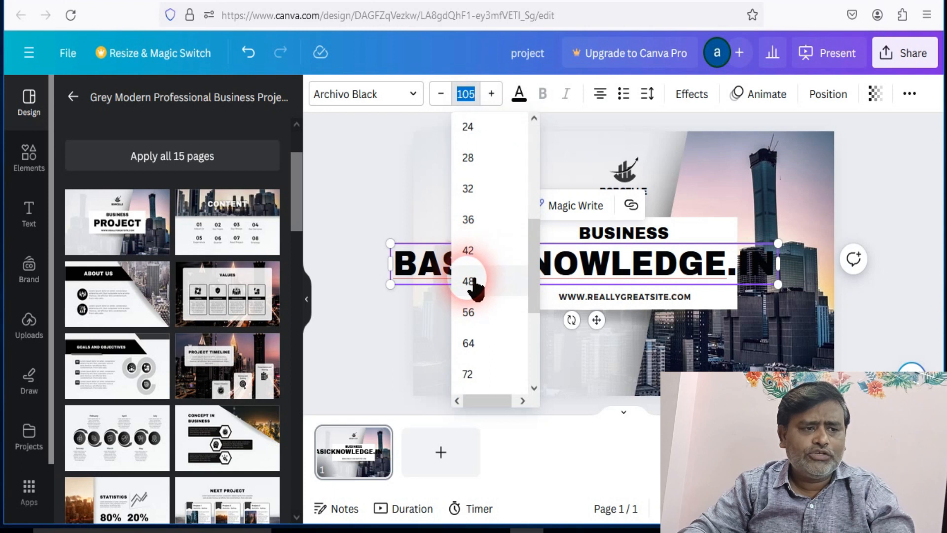
pyautogui.click(473, 282)
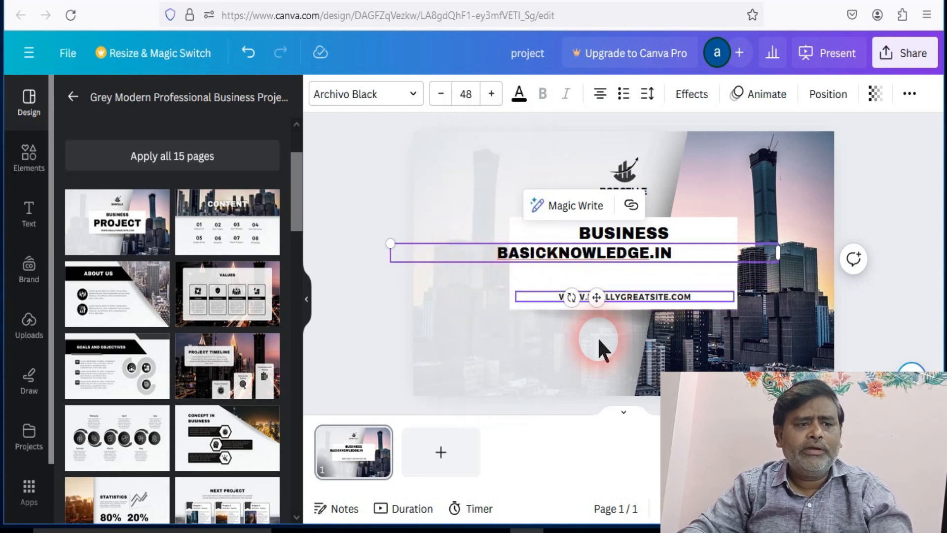
# - Move the BASICKNOWLEDGE.IN title down between the BUSINESS text and the website line in the white box
pyautogui.click(507, 270)
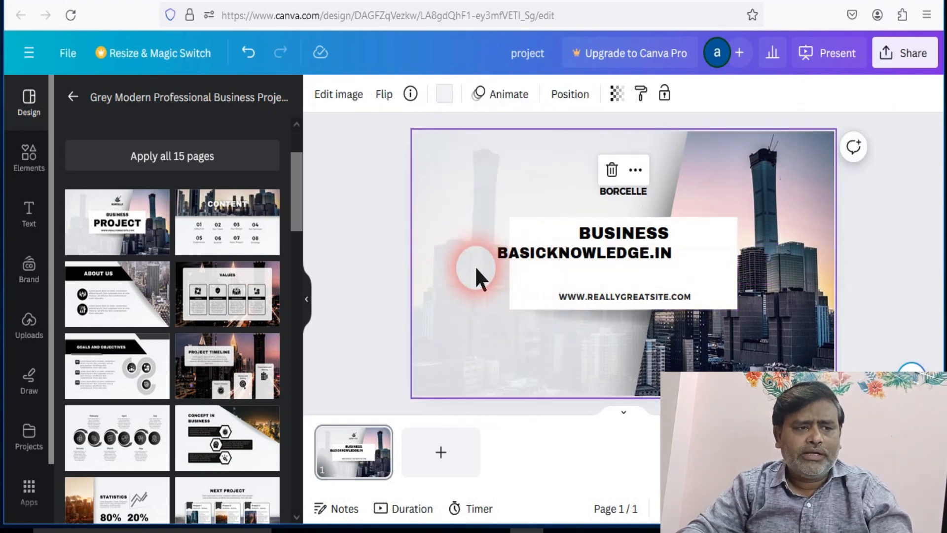
pyautogui.click(503, 254)
pyautogui.moveTo(506, 262); pyautogui.dragTo(561, 275)
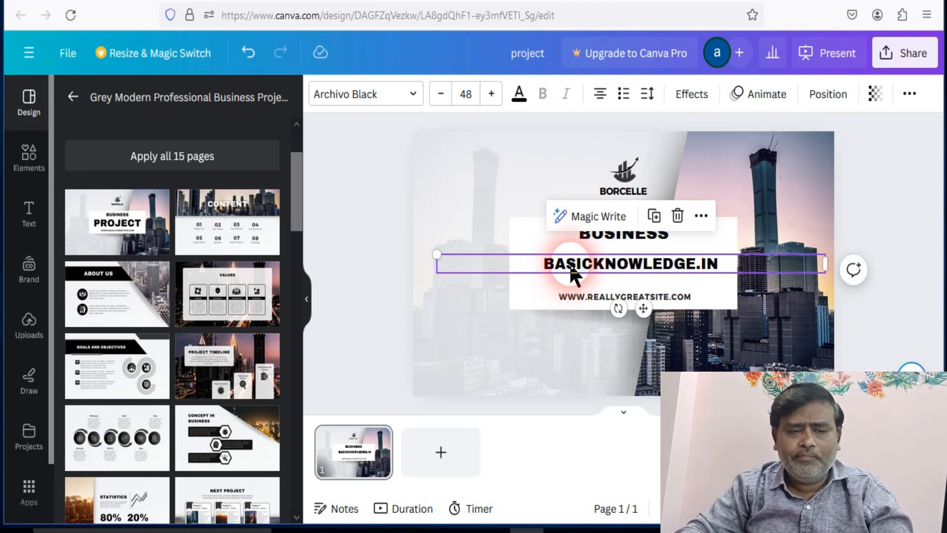
pyautogui.moveTo(571, 272); pyautogui.dragTo(599, 275)
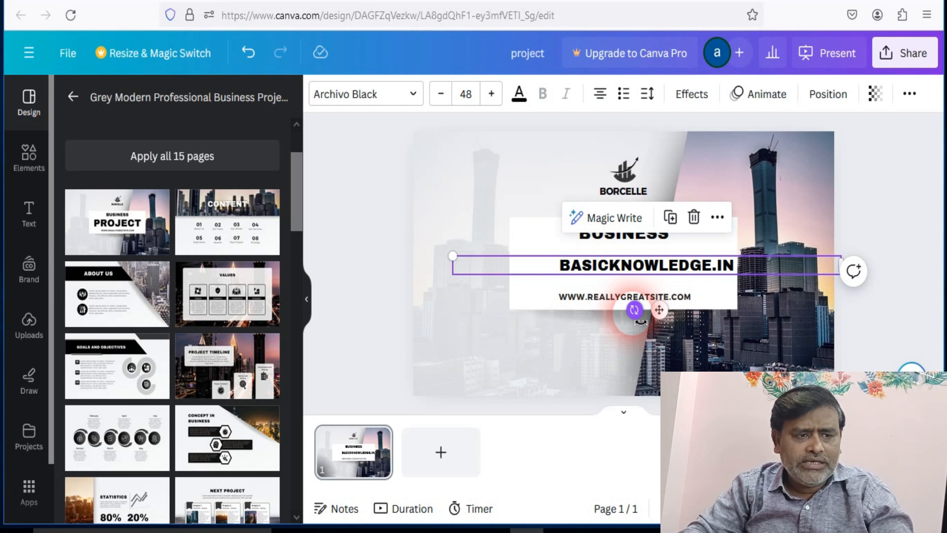
# - Rotate the BASICKNOWLEDGE.IN title so it slopes upward to the right and move it to the slide's upper-left area
pyautogui.moveTo(636, 312); pyautogui.dragTo(664, 299)
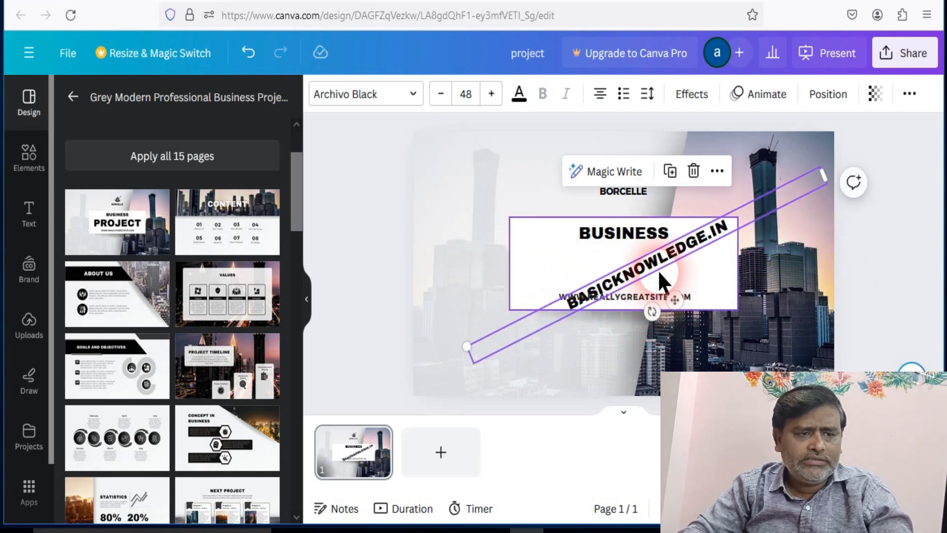
pyautogui.moveTo(656, 262); pyautogui.dragTo(534, 197)
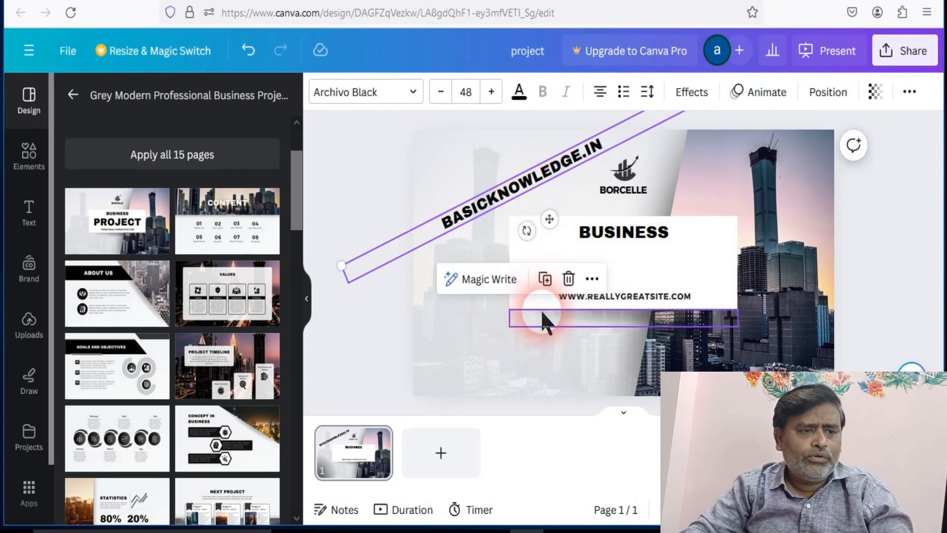
pyautogui.moveTo(524, 198); pyautogui.dragTo(510, 187)
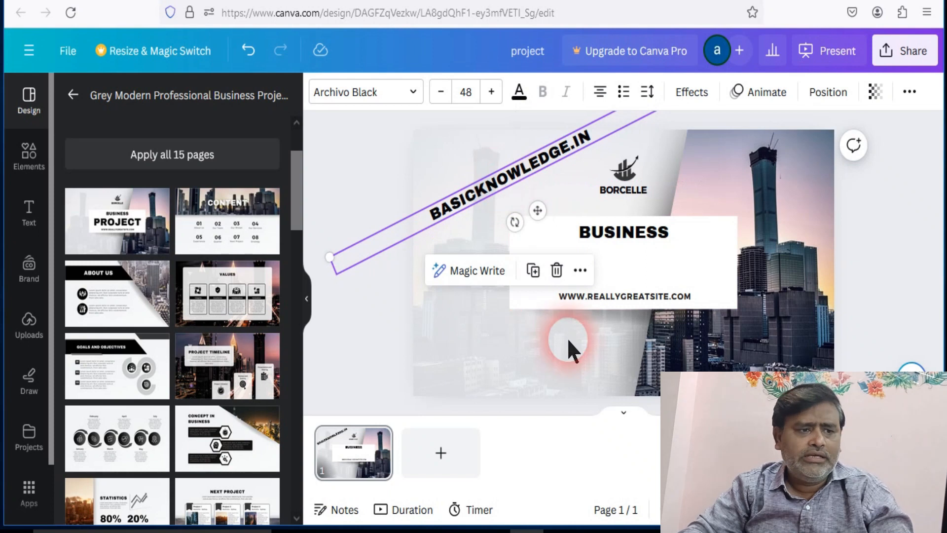
pyautogui.click(590, 333)
# - Delete the BUSINESS text and the BORCELLE company name from the cover slide
pyautogui.click(612, 242)
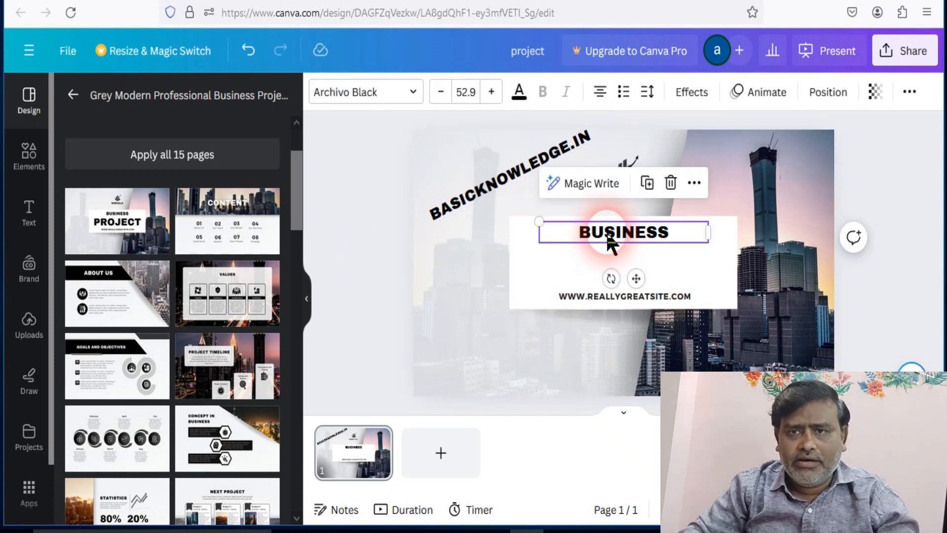
pyautogui.doubleClick(667, 242)
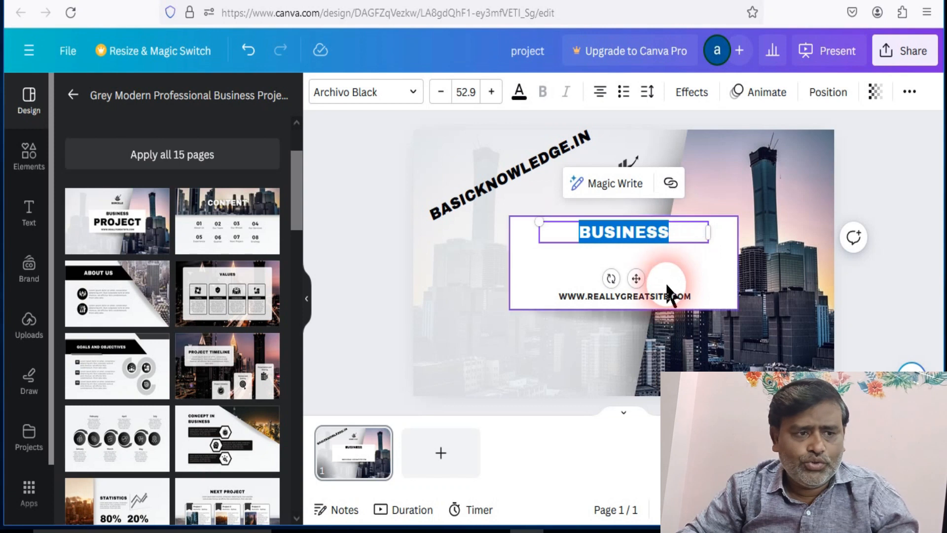
pyautogui.click(611, 299)
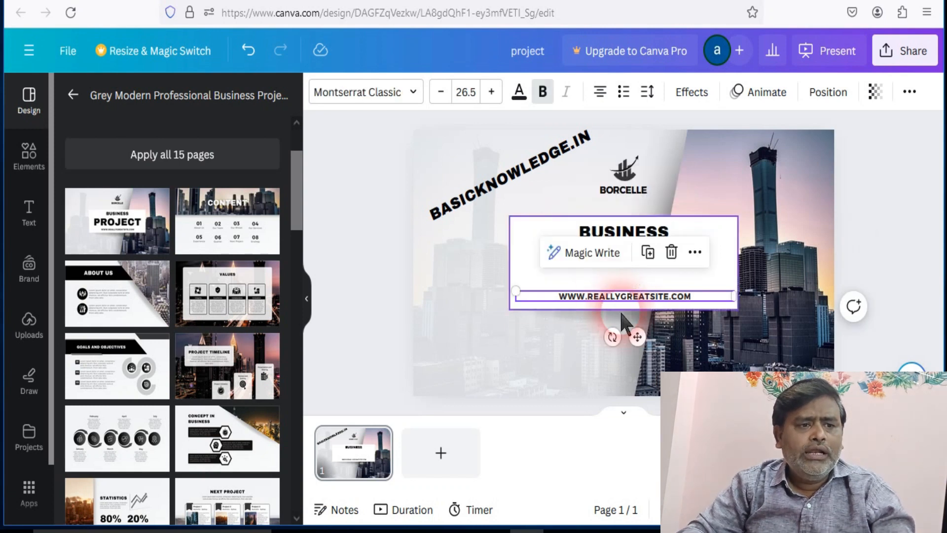
pyautogui.click(622, 235)
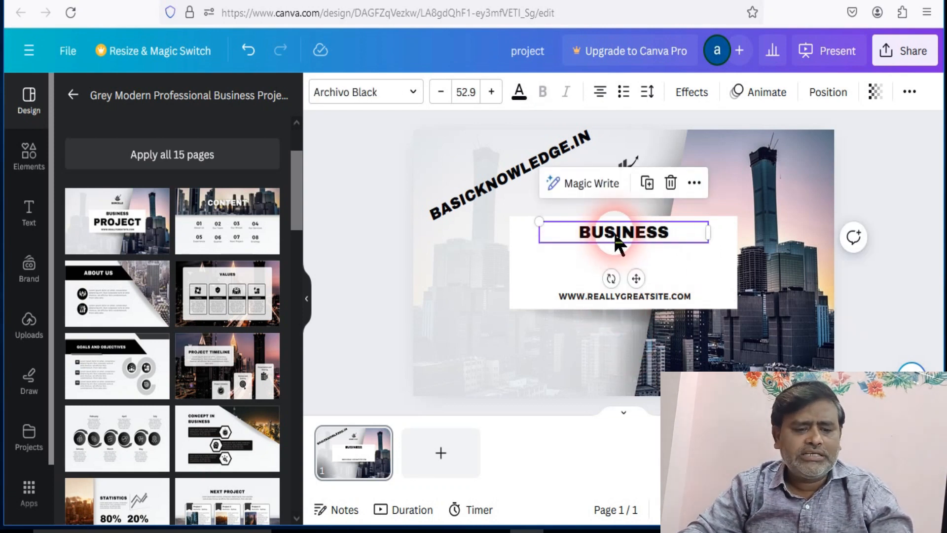
pyautogui.press('Delete')
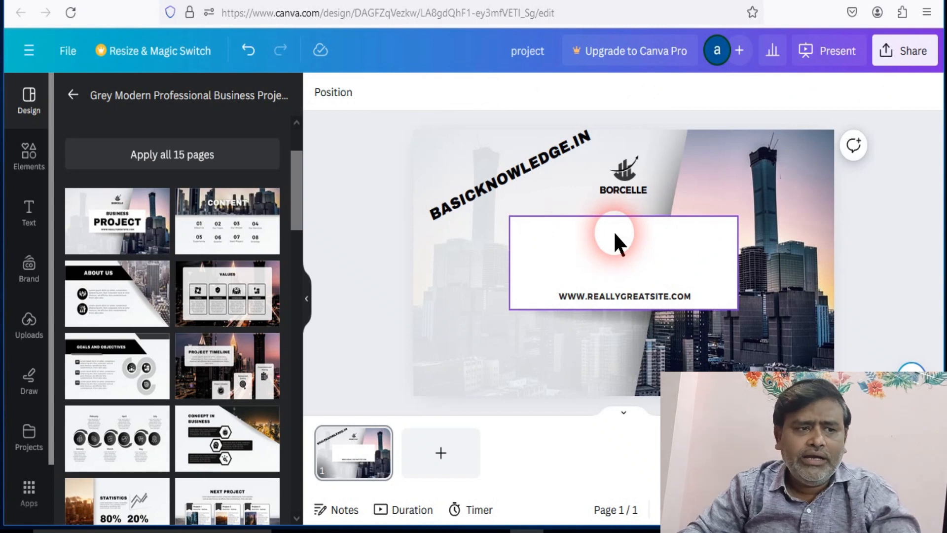
pyautogui.click(621, 178)
pyautogui.click(567, 213)
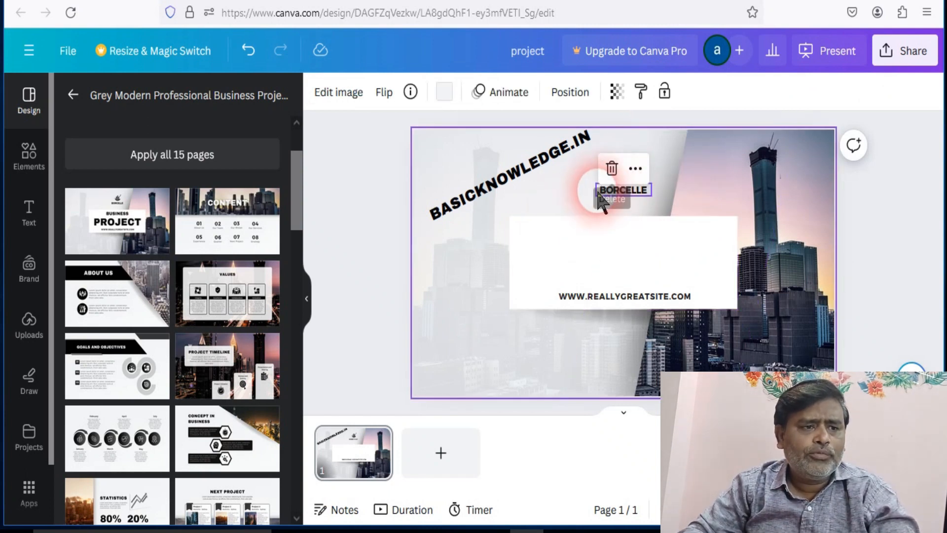
pyautogui.click(614, 192)
pyautogui.press('Delete')
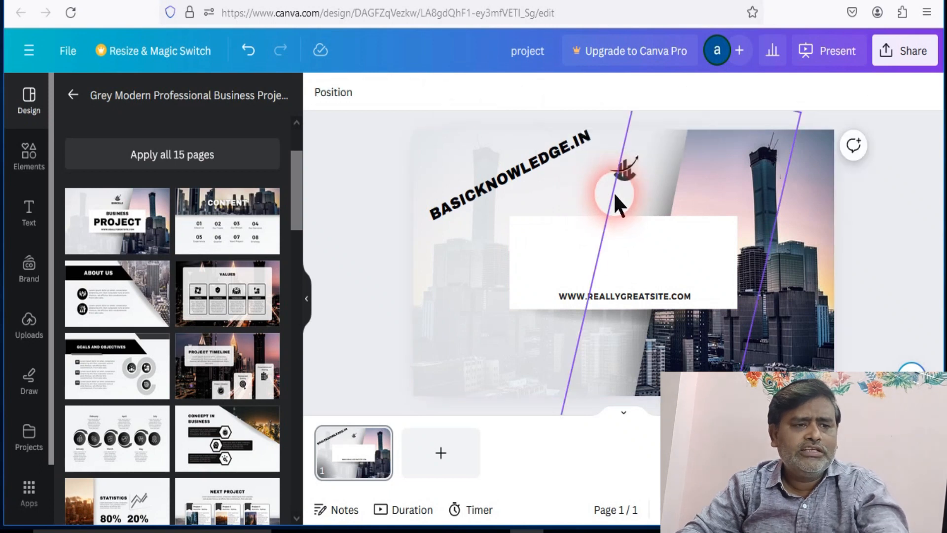
pyautogui.click(614, 191)
pyautogui.click(598, 184)
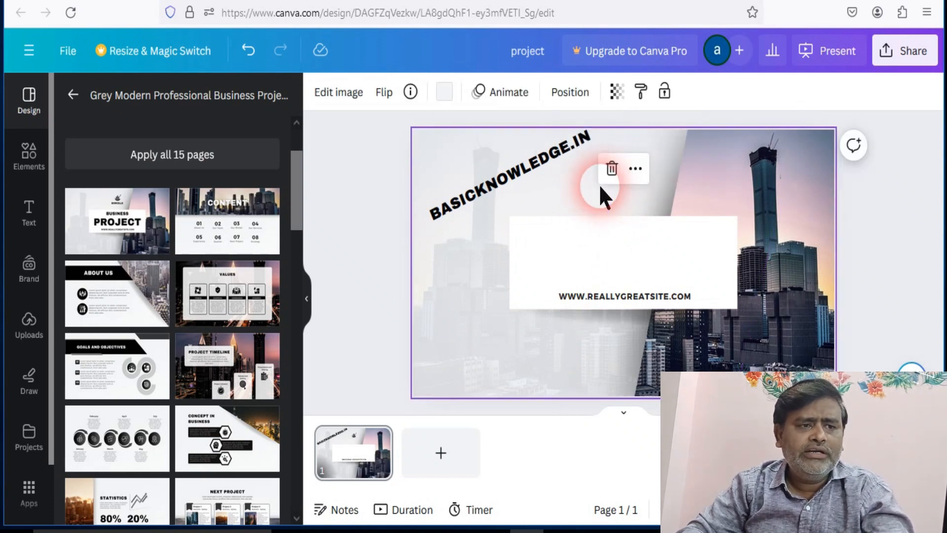
pyautogui.click(606, 306)
pyautogui.press('Delete')
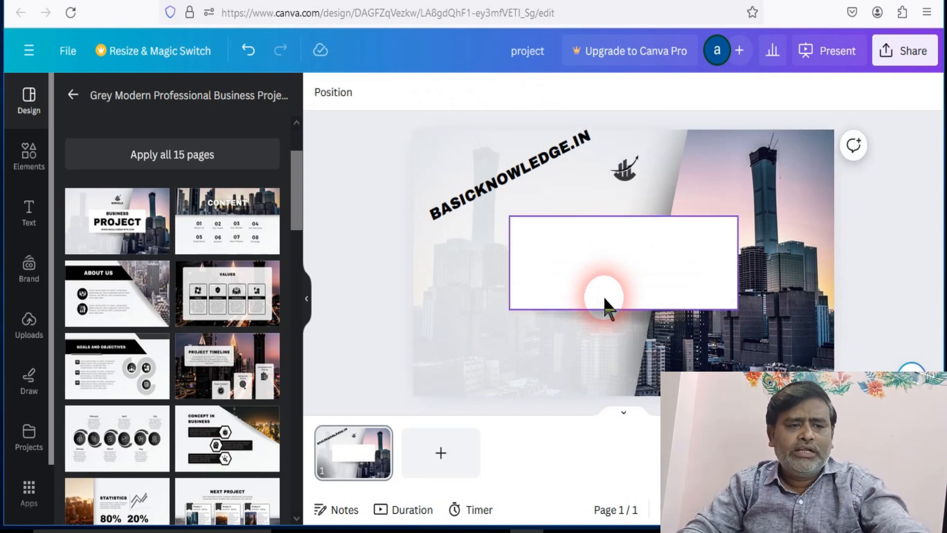
pyautogui.click(513, 357)
pyautogui.click(591, 266)
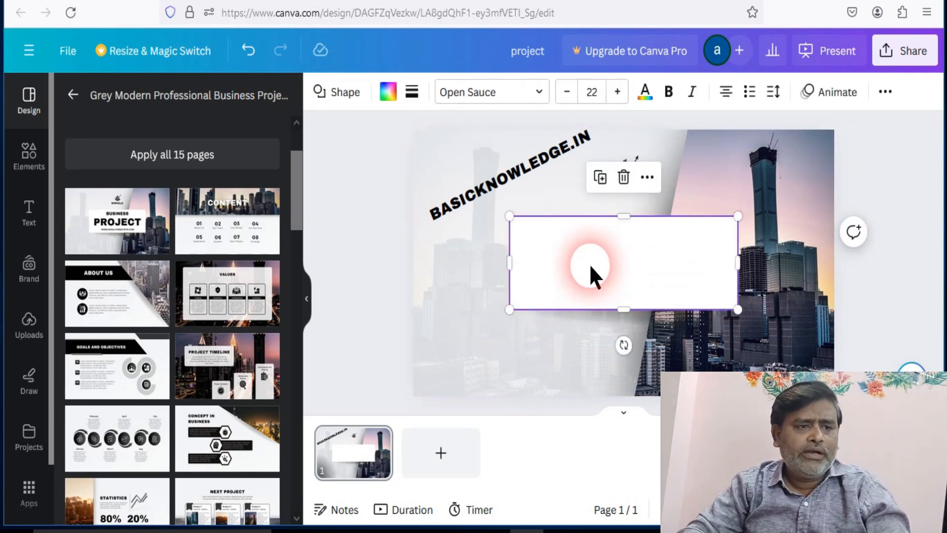
pyautogui.press('Delete')
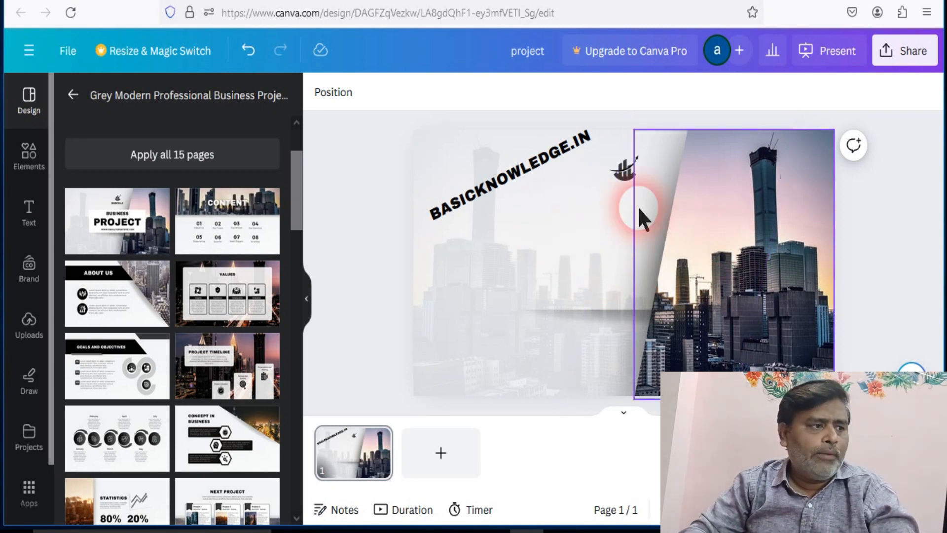
pyautogui.click(35, 216)
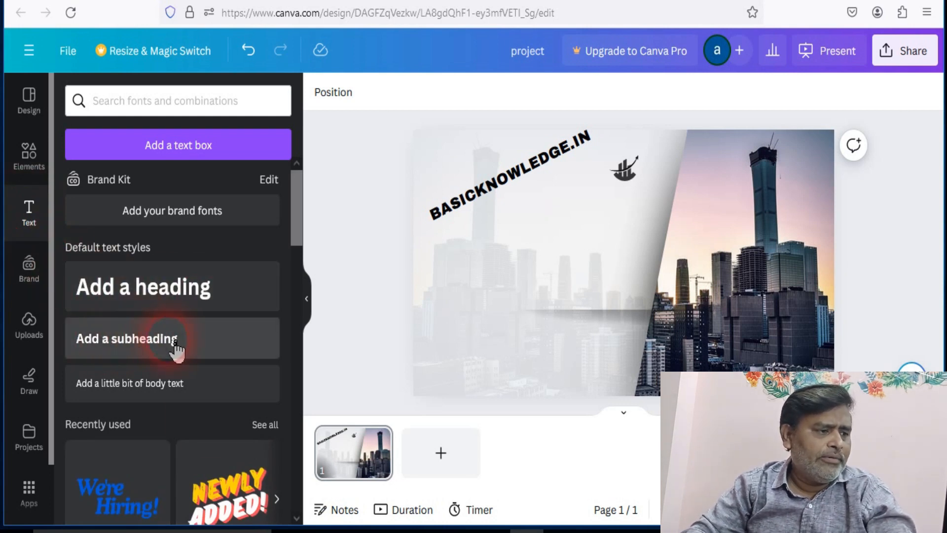
pyautogui.scroll(-1, 202, 318)
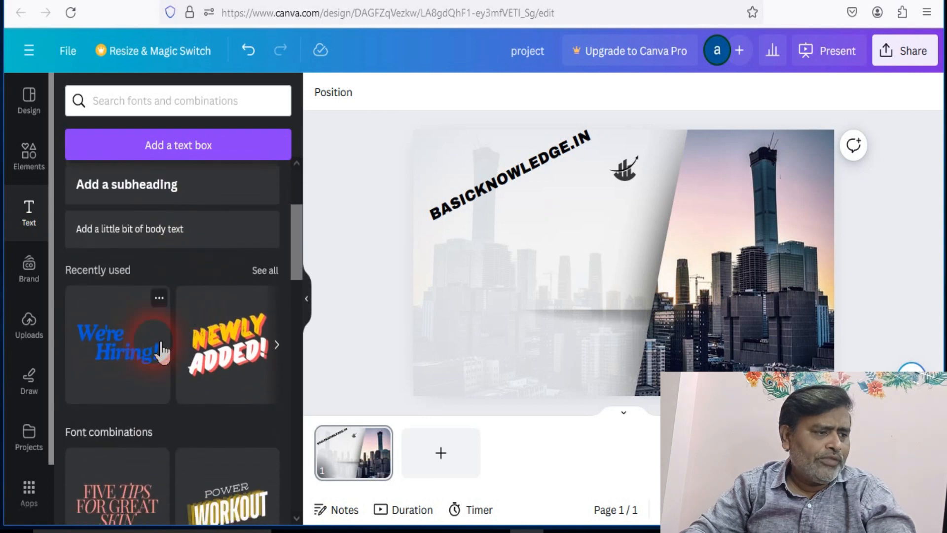
pyautogui.scroll(-2, 227, 341)
pyautogui.scroll(-2, 226, 355)
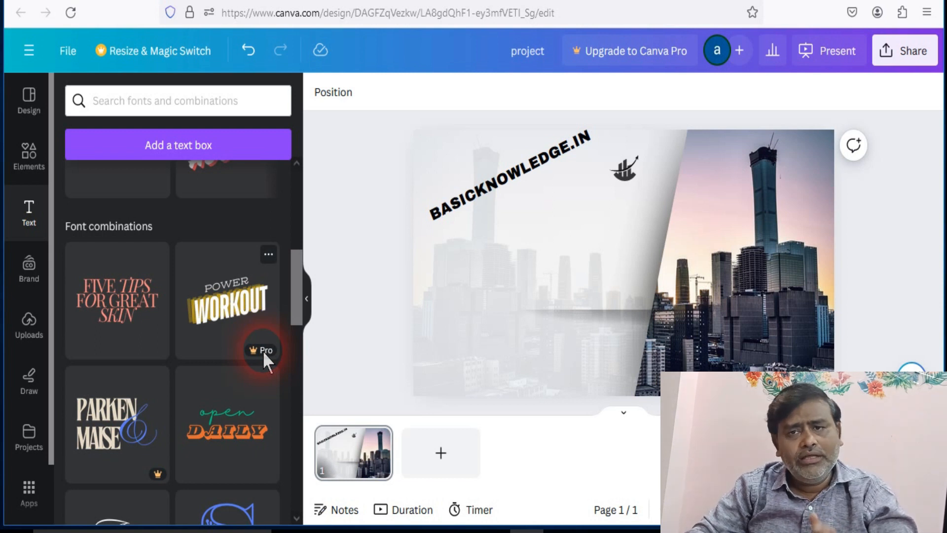
pyautogui.scroll(-7, 167, 399)
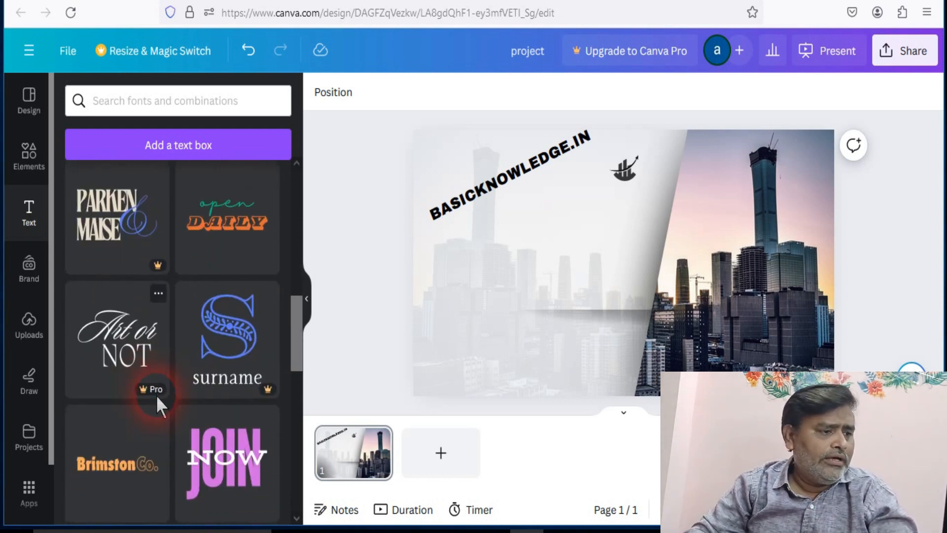
pyautogui.scroll(1, 153, 385)
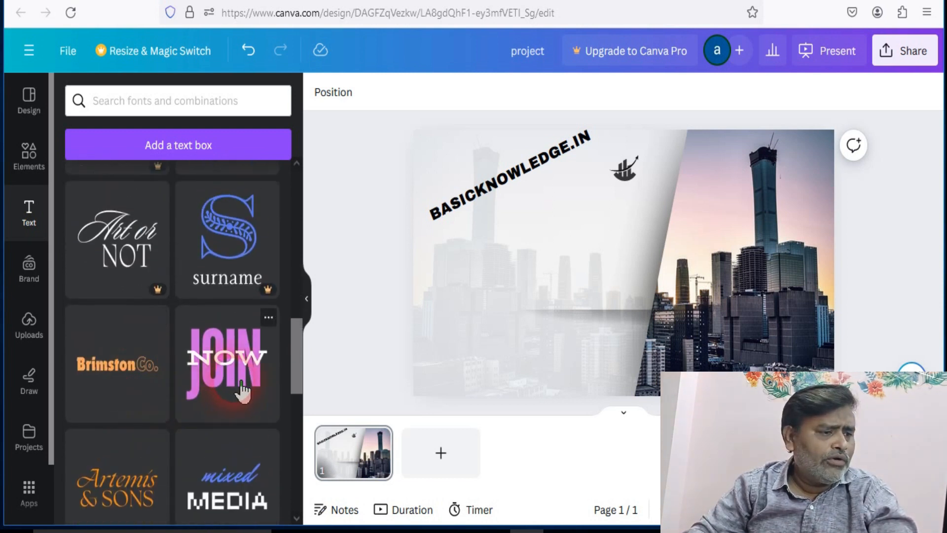
pyautogui.scroll(7, 242, 390)
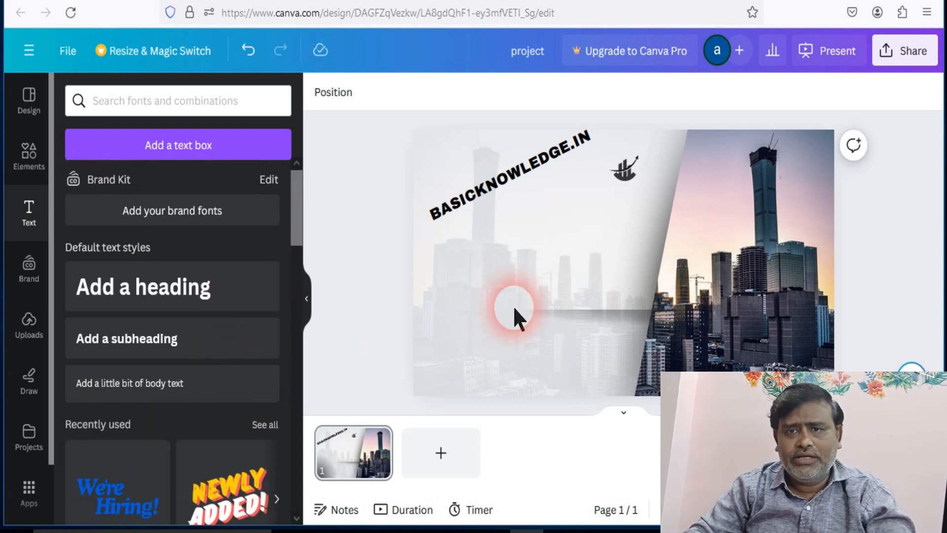
pyautogui.click(167, 287)
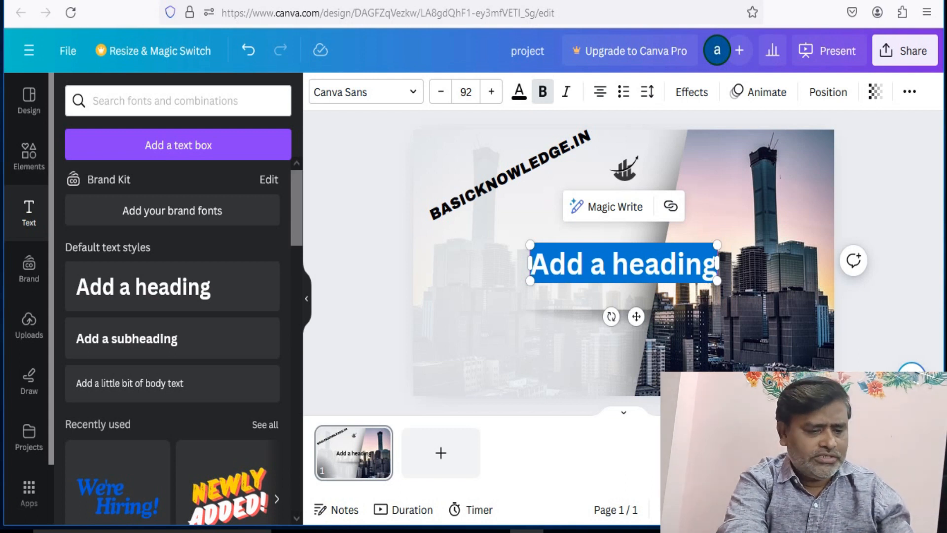
pyautogui.write('@basicknowledge2244')
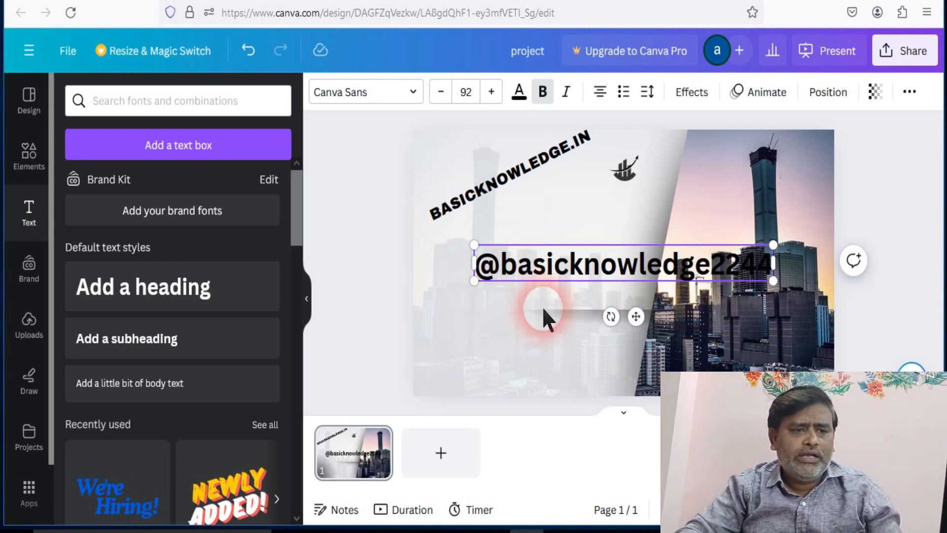
pyautogui.moveTo(612, 318); pyautogui.dragTo(633, 318)
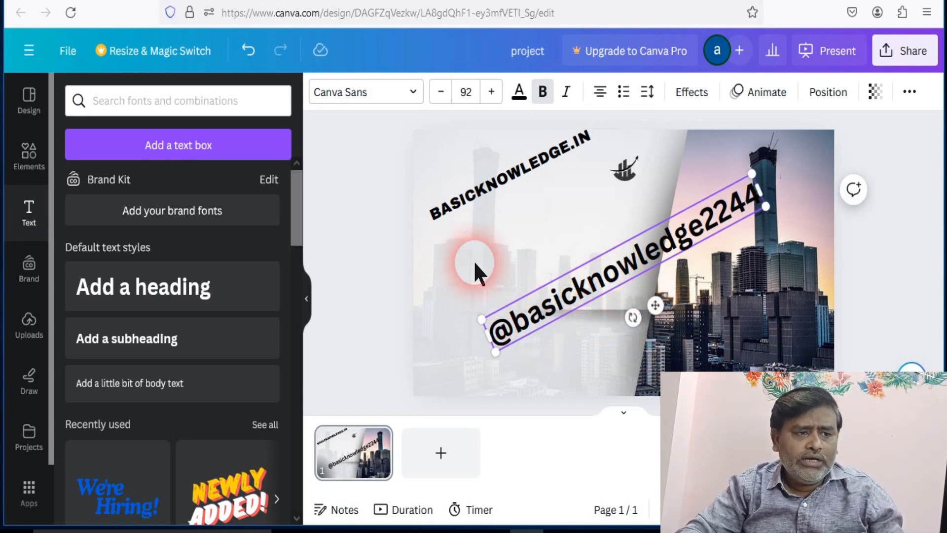
pyautogui.click(549, 347)
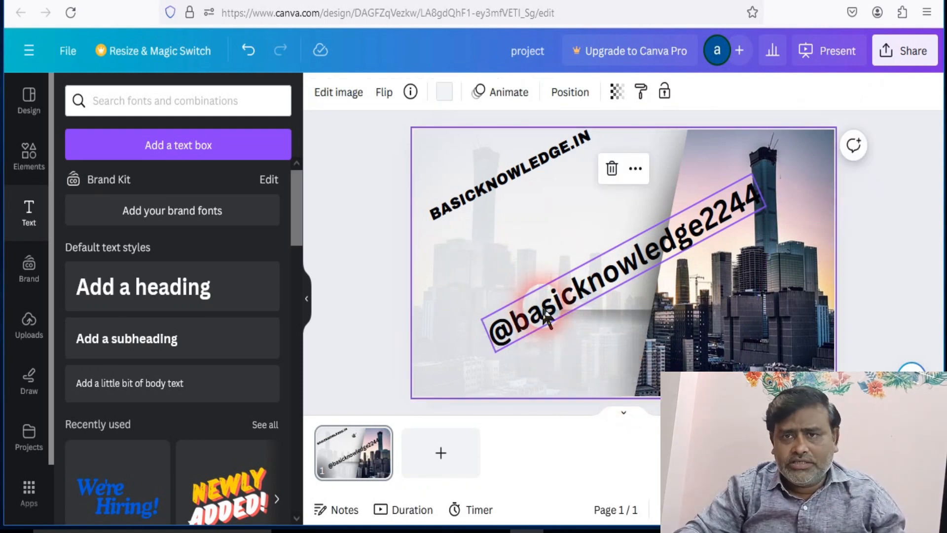
pyautogui.click(546, 315)
pyautogui.moveTo(546, 316); pyautogui.dragTo(514, 335)
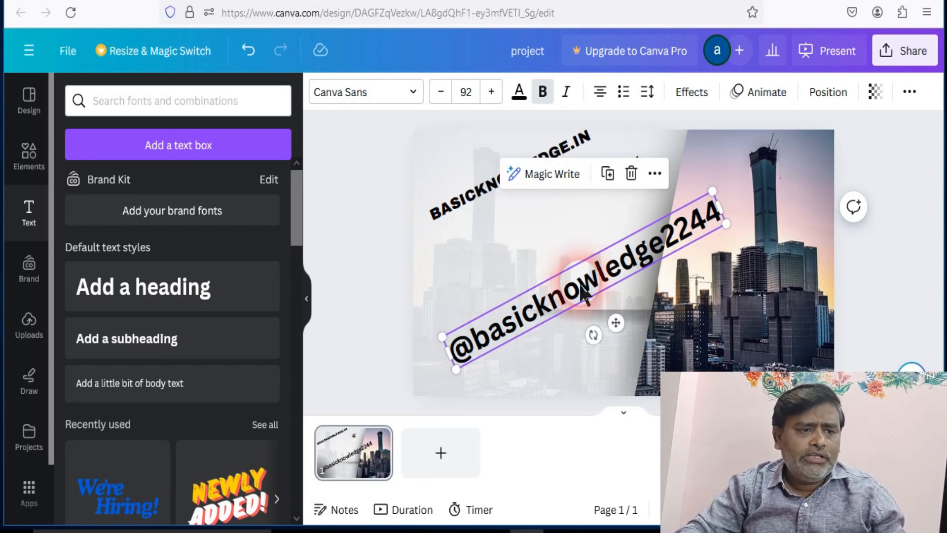
pyautogui.doubleClick(584, 294)
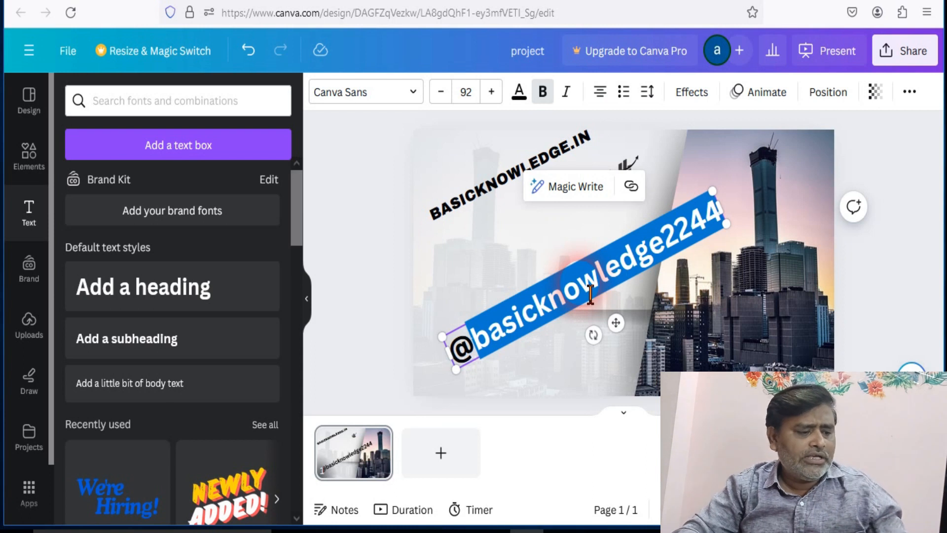
pyautogui.hotkey('ctrl', 'a')
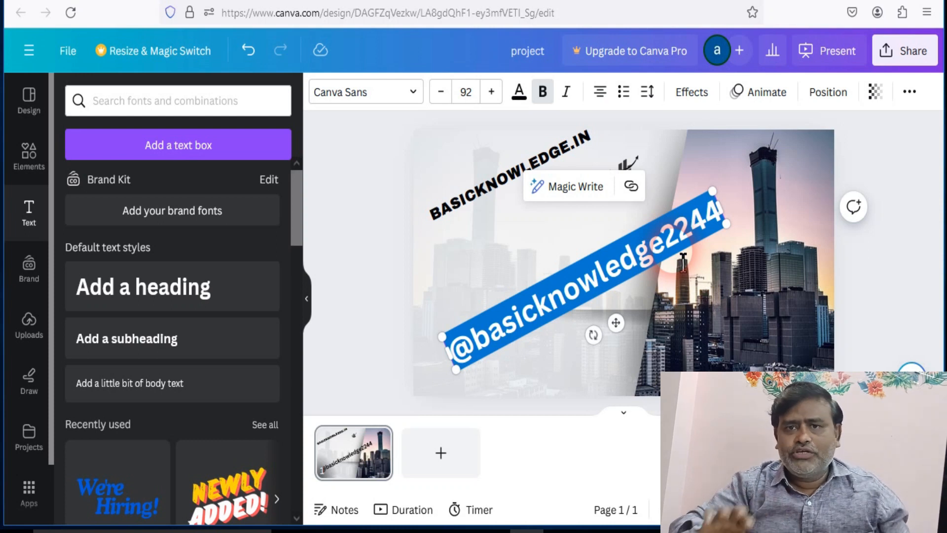
pyautogui.click(524, 97)
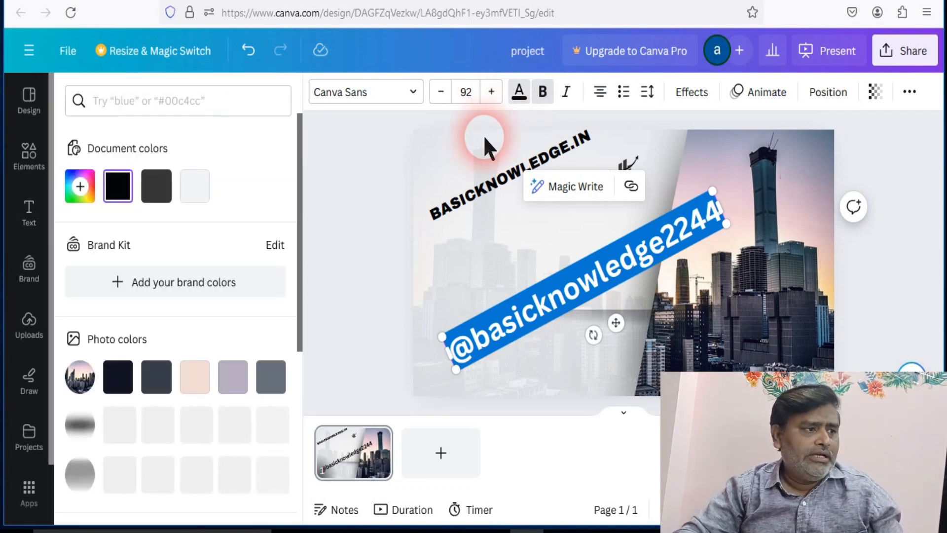
pyautogui.scroll(-4, 190, 310)
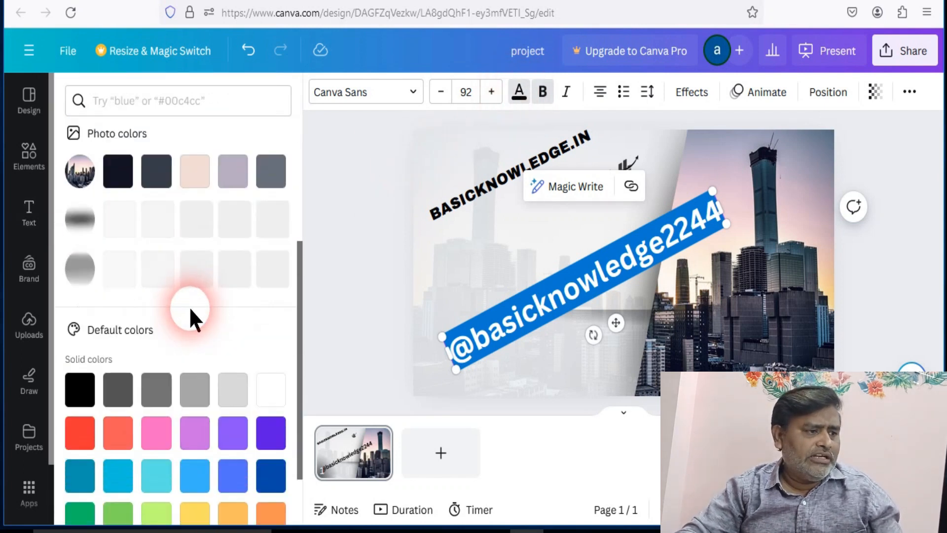
pyautogui.scroll(-2, 190, 310)
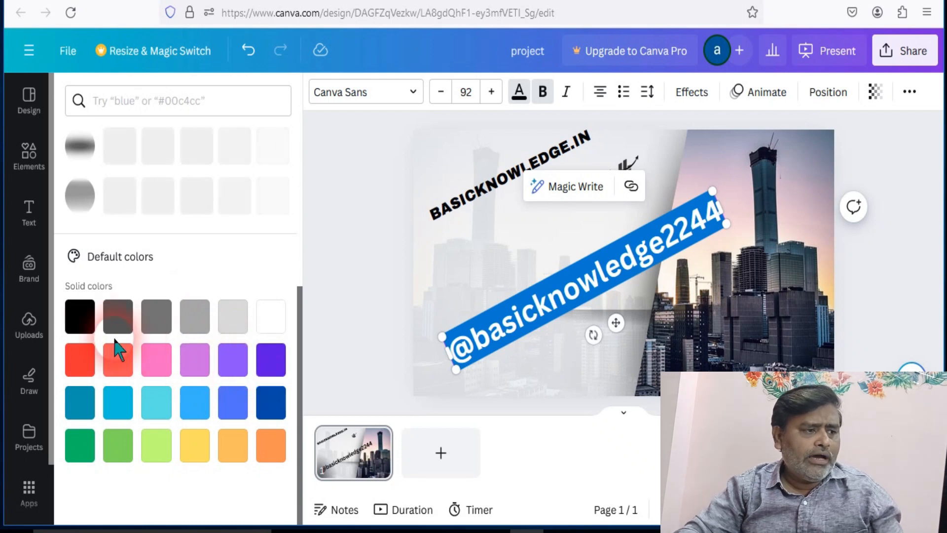
pyautogui.click(278, 318)
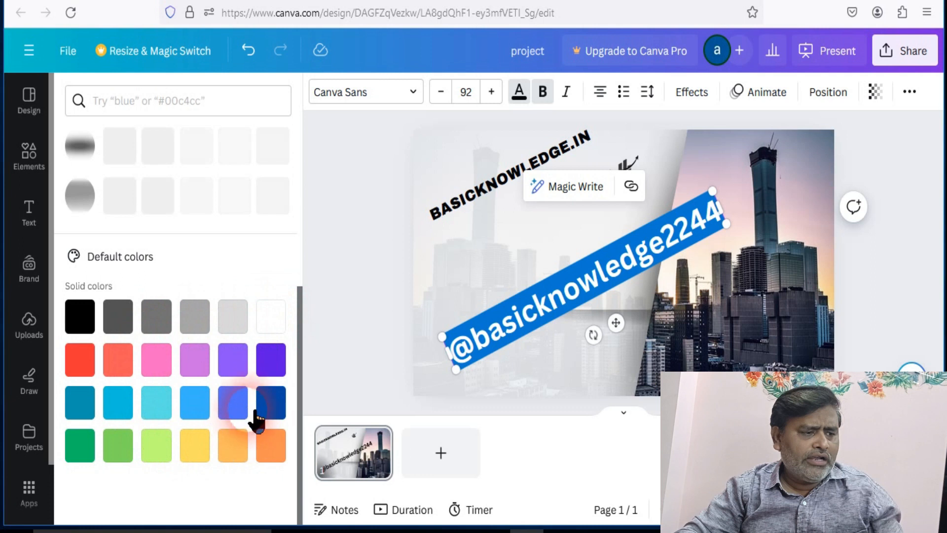
pyautogui.click(277, 407)
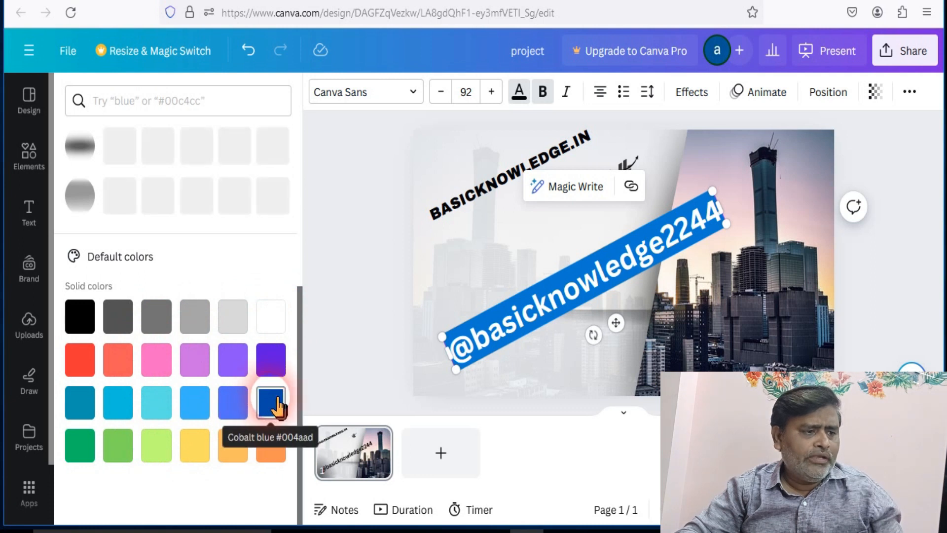
pyautogui.click(168, 506)
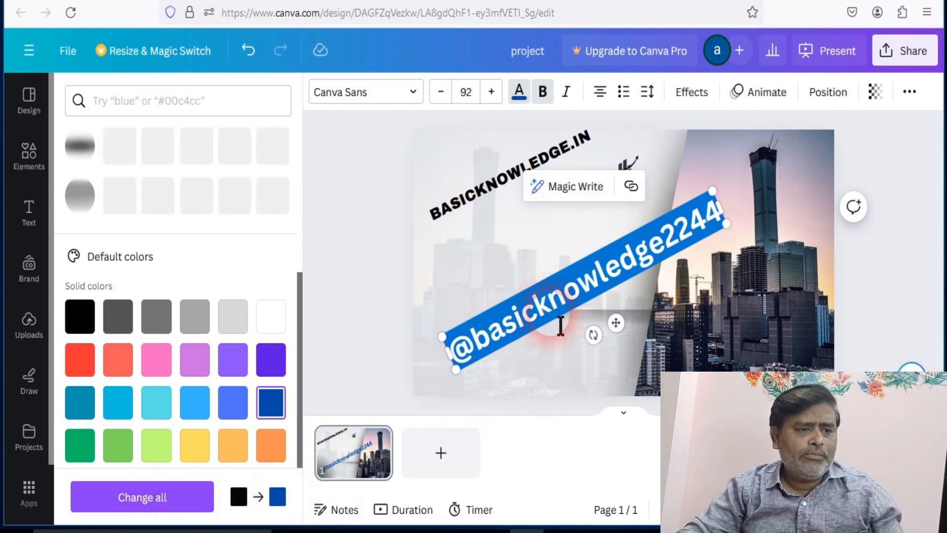
pyautogui.click(552, 369)
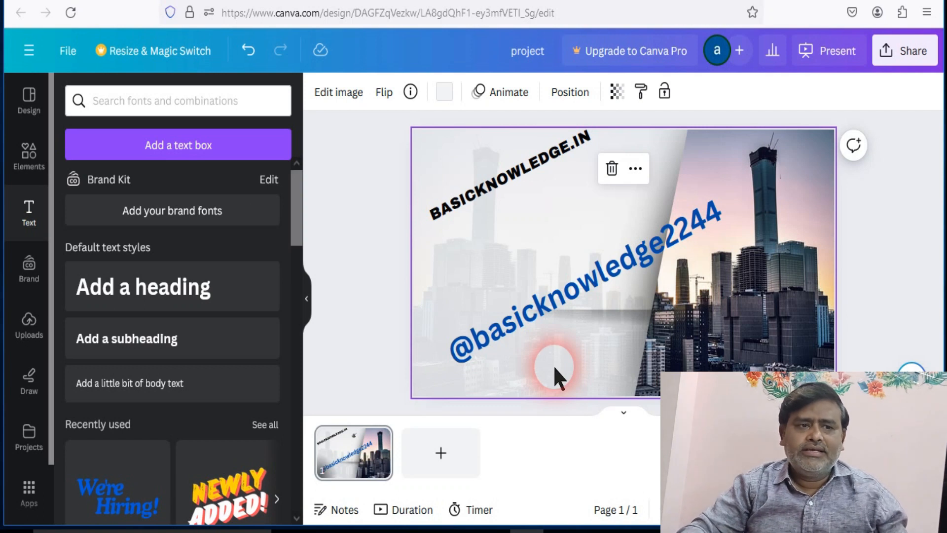
pyautogui.moveTo(560, 302); pyautogui.dragTo(596, 268)
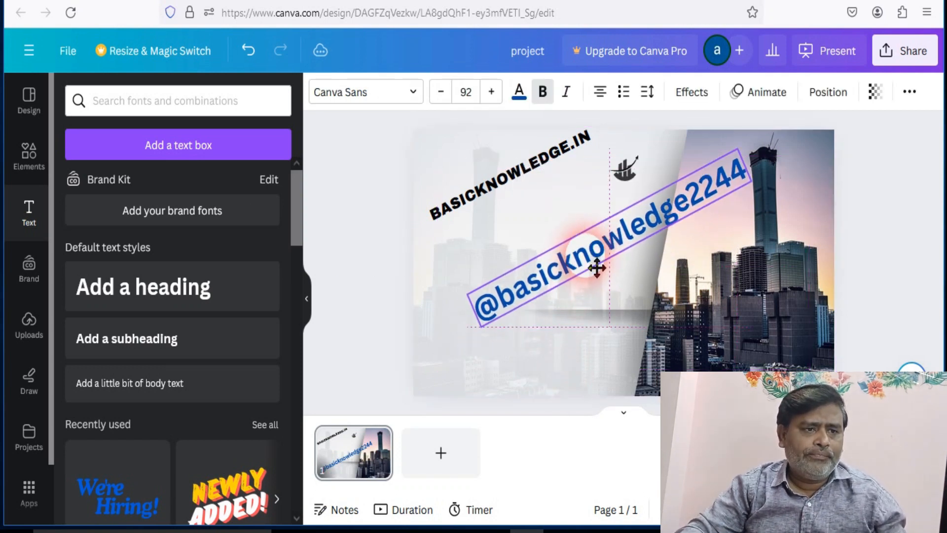
pyautogui.click(621, 182)
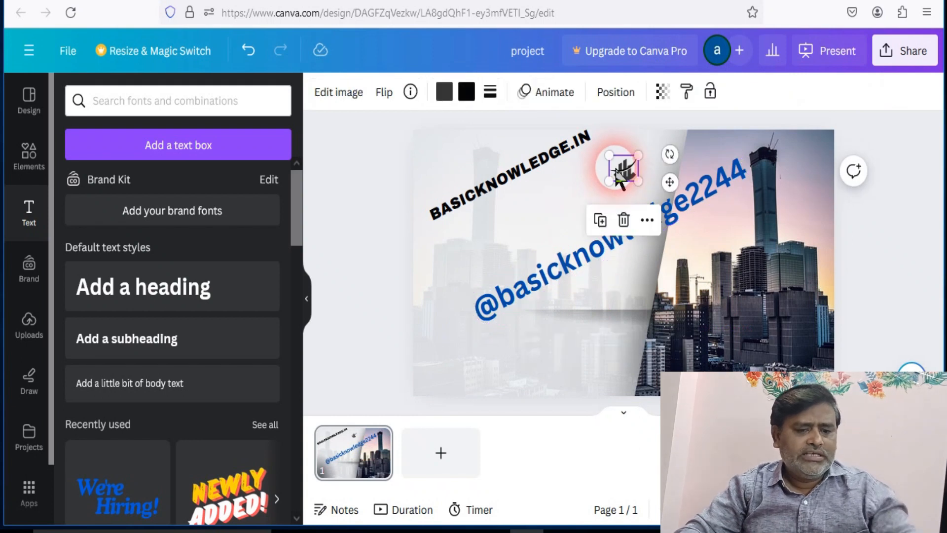
pyautogui.press('Delete')
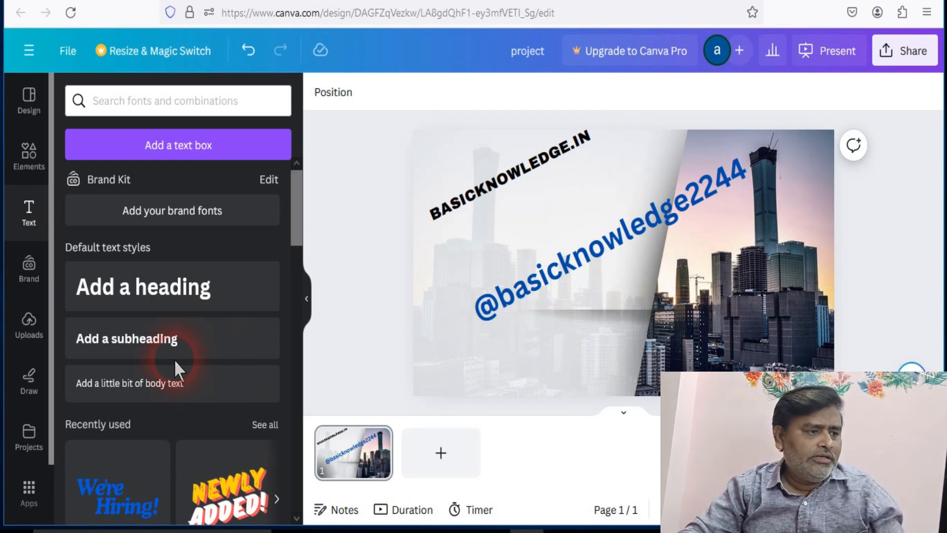
pyautogui.scroll(-3, 175, 365)
pyautogui.scroll(-1, 175, 365)
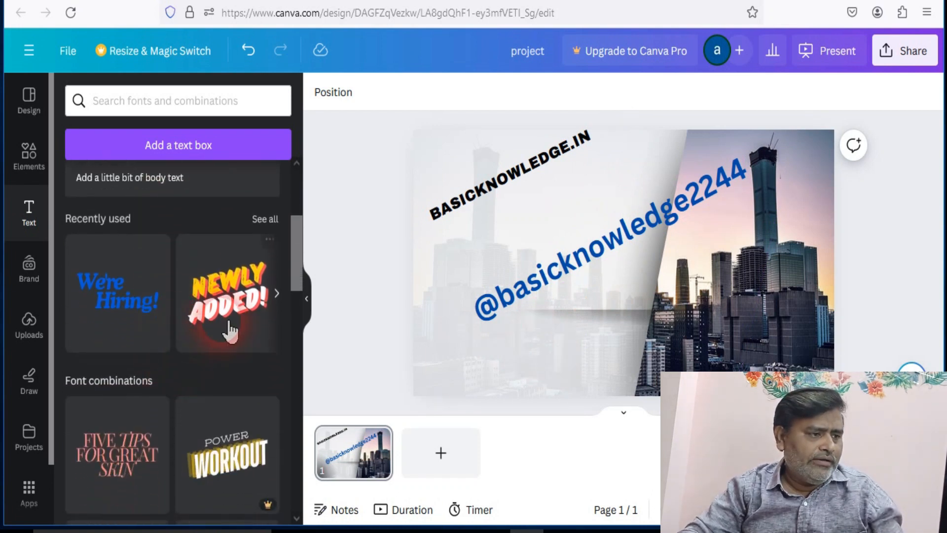
pyautogui.click(115, 299)
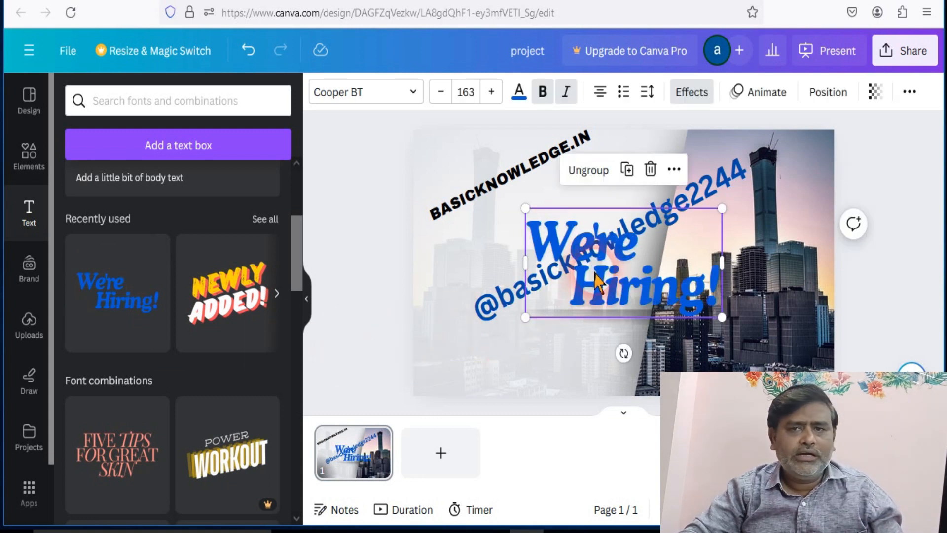
pyautogui.moveTo(606, 284); pyautogui.dragTo(613, 375)
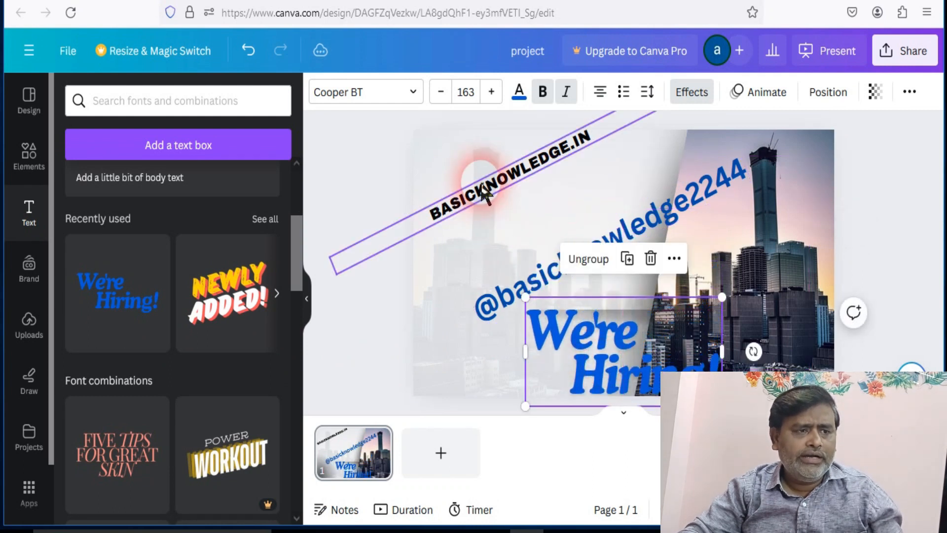
pyautogui.moveTo(675, 217); pyautogui.dragTo(615, 212)
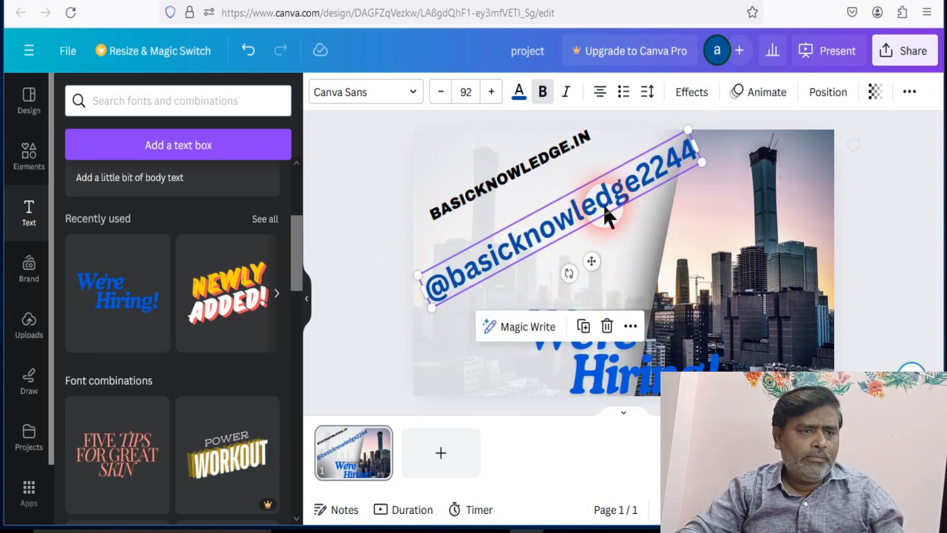
pyautogui.click(651, 368)
pyautogui.moveTo(674, 383); pyautogui.dragTo(654, 354)
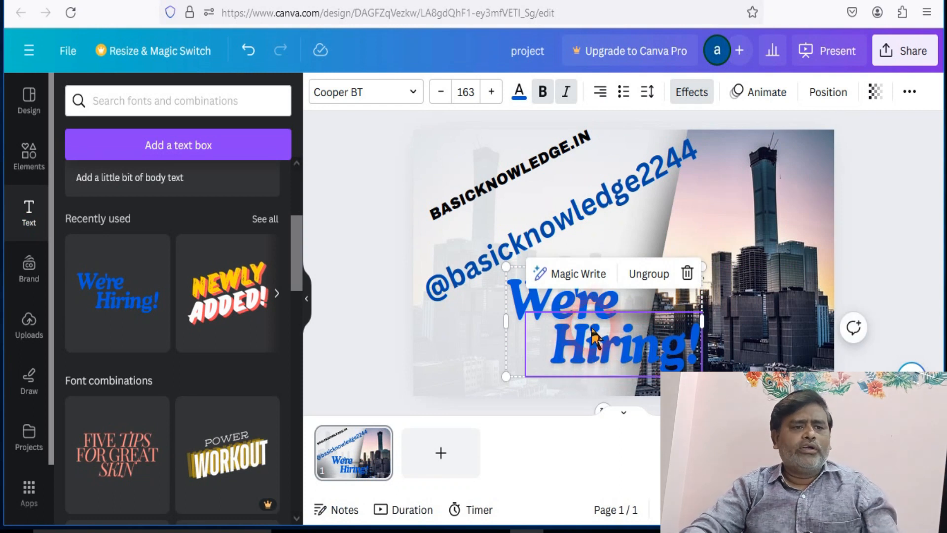
# - Replace the "We're" line of the text combination with the owner's first name in possessive form
pyautogui.click(556, 302)
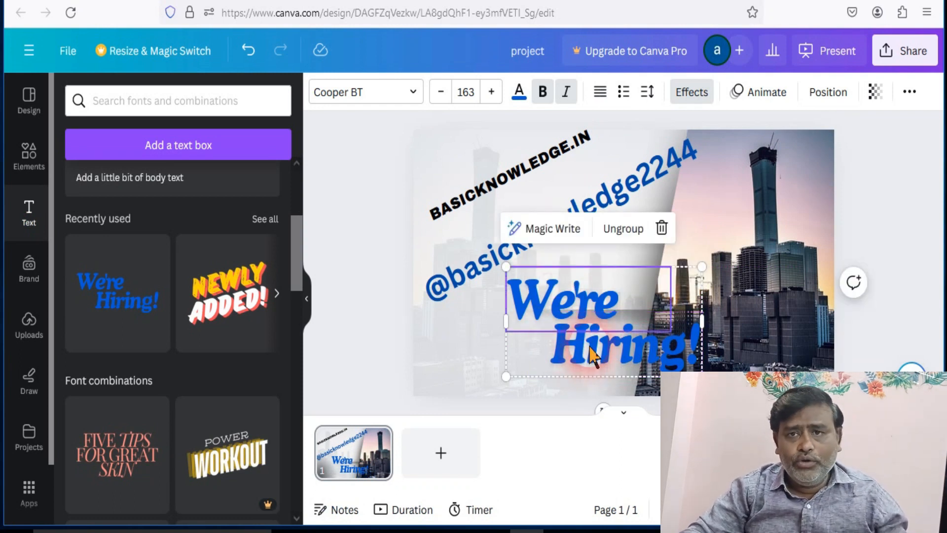
pyautogui.doubleClick(598, 309)
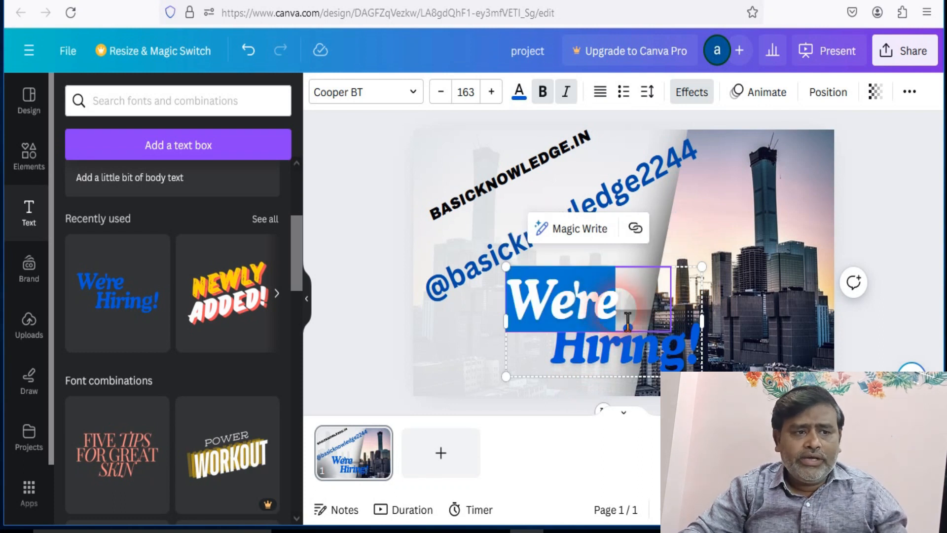
pyautogui.click(601, 360)
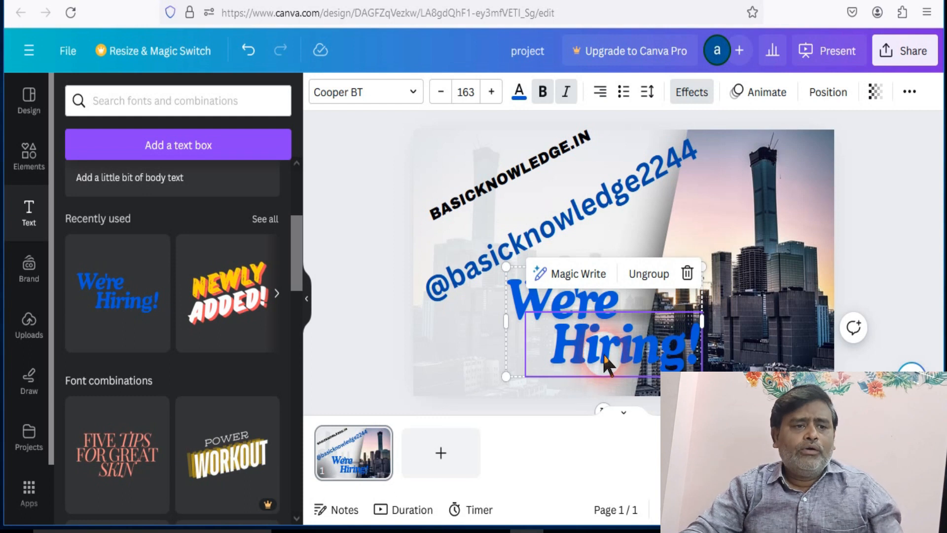
pyautogui.click(618, 305)
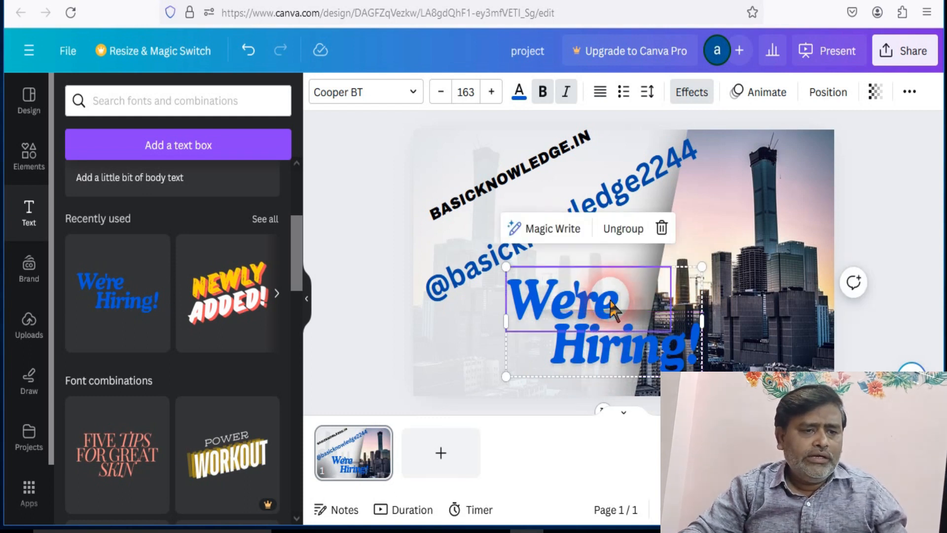
pyautogui.doubleClick(614, 308)
pyautogui.write("Hashim's")
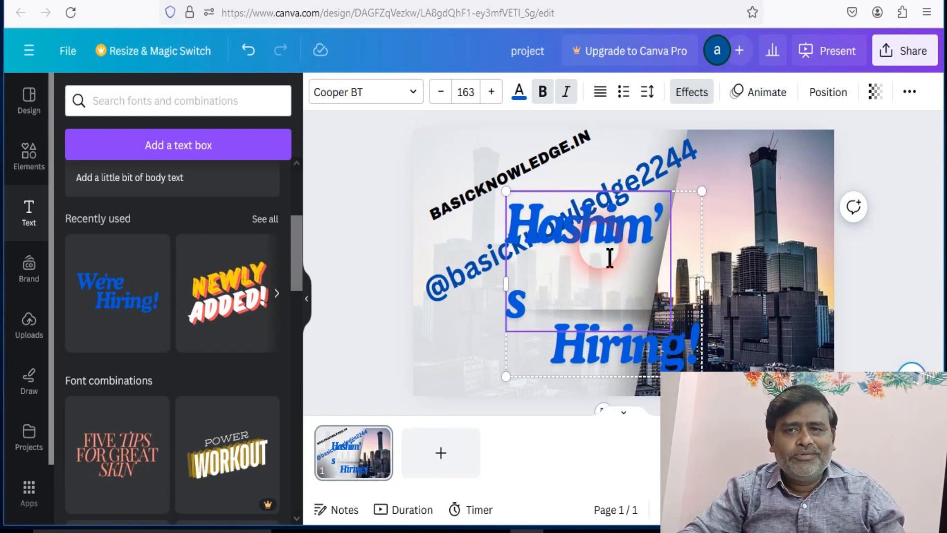
# - Select the whole name line and reduce its font size to 155 so it fits on one line
pyautogui.doubleClick(532, 281)
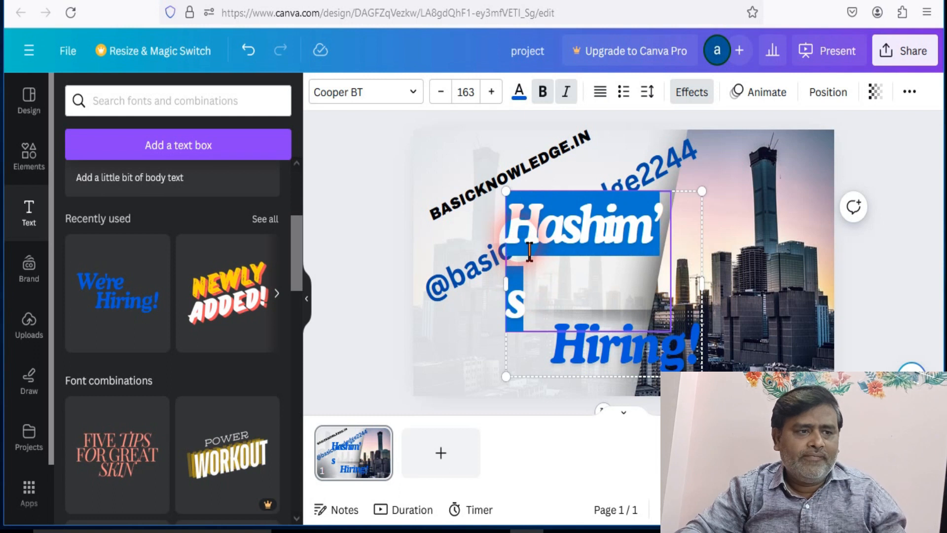
pyautogui.click(440, 92)
pyautogui.click(441, 92)
pyautogui.click(440, 92)
pyautogui.click(441, 92)
pyautogui.click(440, 92)
pyautogui.click(440, 92)
pyautogui.click(440, 91)
pyautogui.click(441, 92)
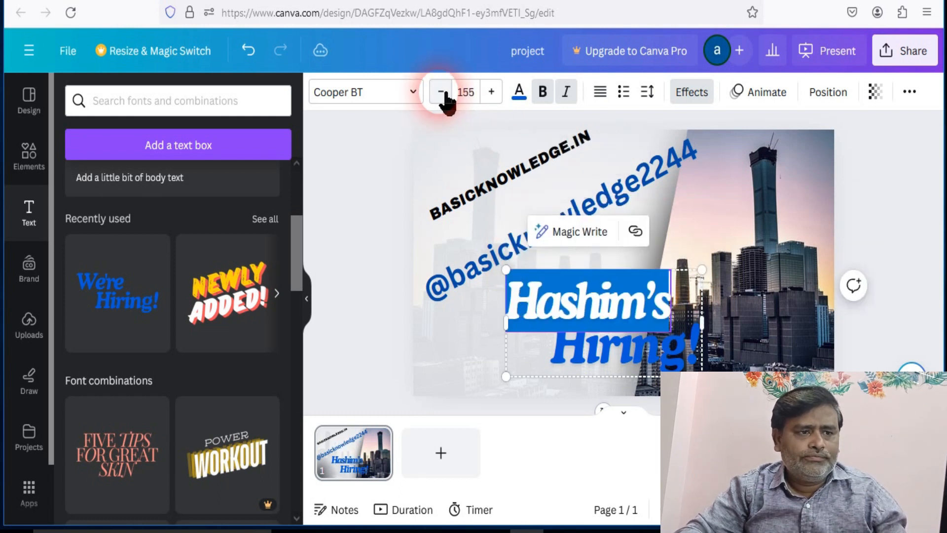
# - Delete the "Hiring!" line and move the remaining name text to the slide's lower left
pyautogui.click(604, 357)
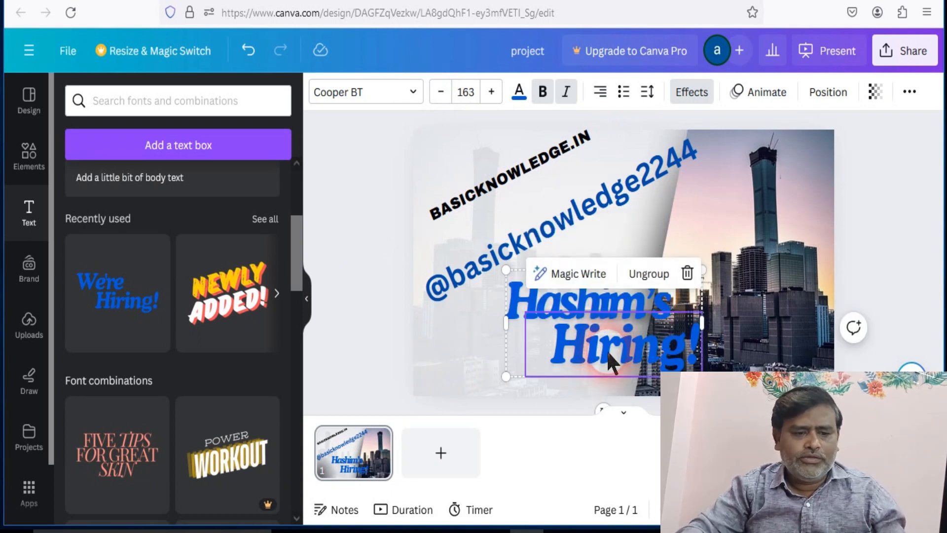
pyautogui.press('Delete')
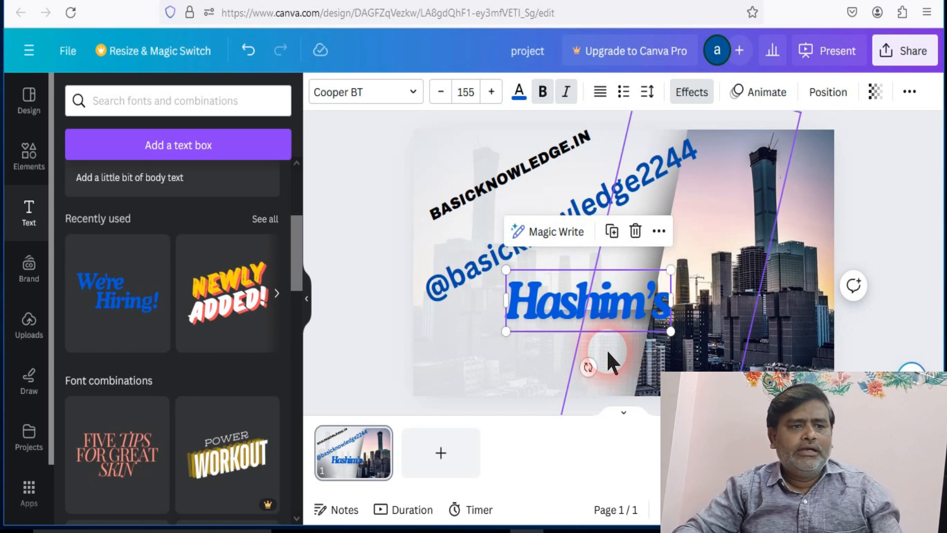
pyautogui.click(524, 365)
pyautogui.click(593, 308)
pyautogui.moveTo(592, 307); pyautogui.dragTo(525, 367)
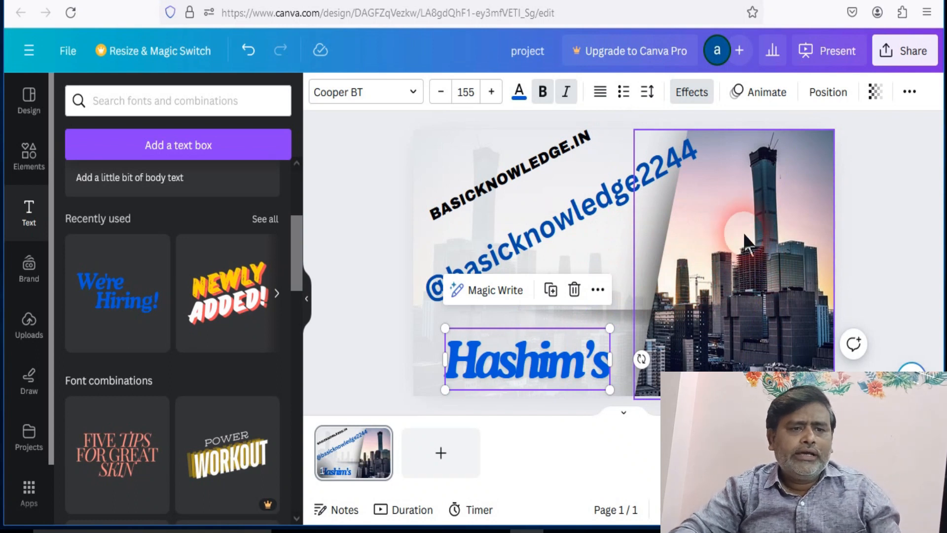
# - Try deleting the skyline photo from the slanted frame, and undo the deletion
pyautogui.click(751, 288)
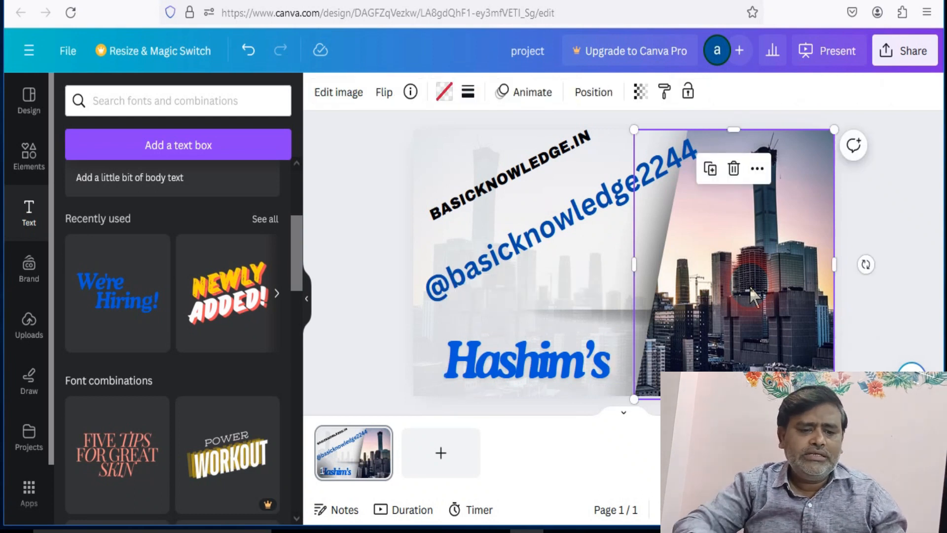
pyautogui.press('Delete')
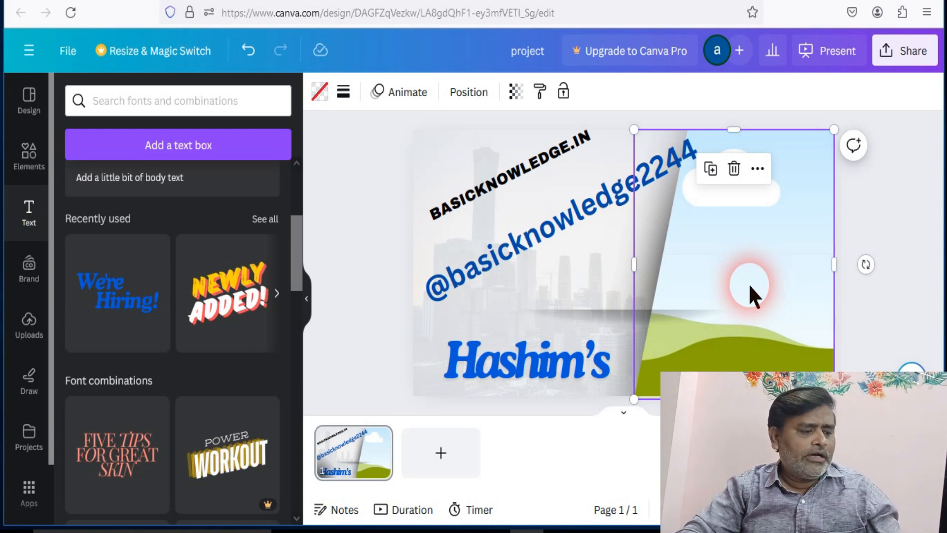
pyautogui.hotkey('ctrl', 'z')
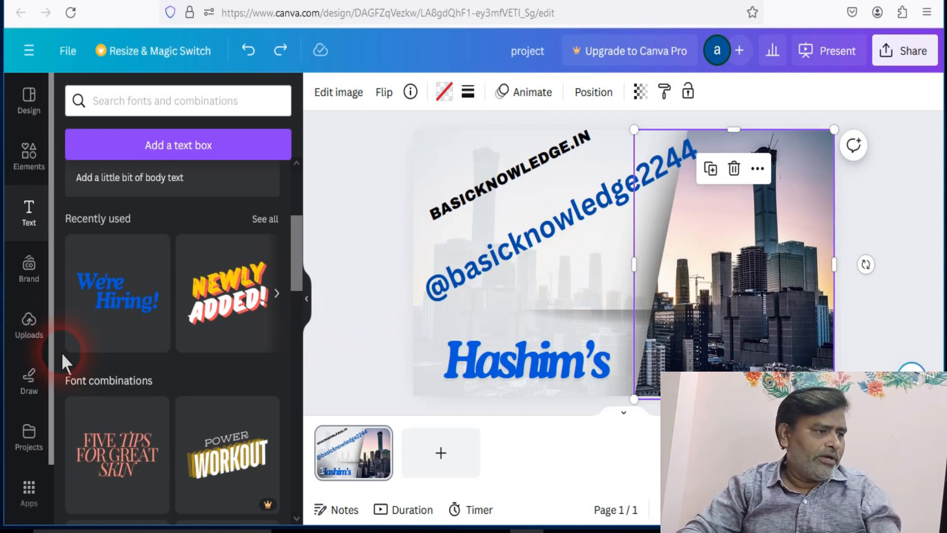
# - Add the uploaded Basic Knowledge logo image to the slide and move it slightly up and left
pyautogui.click(30, 325)
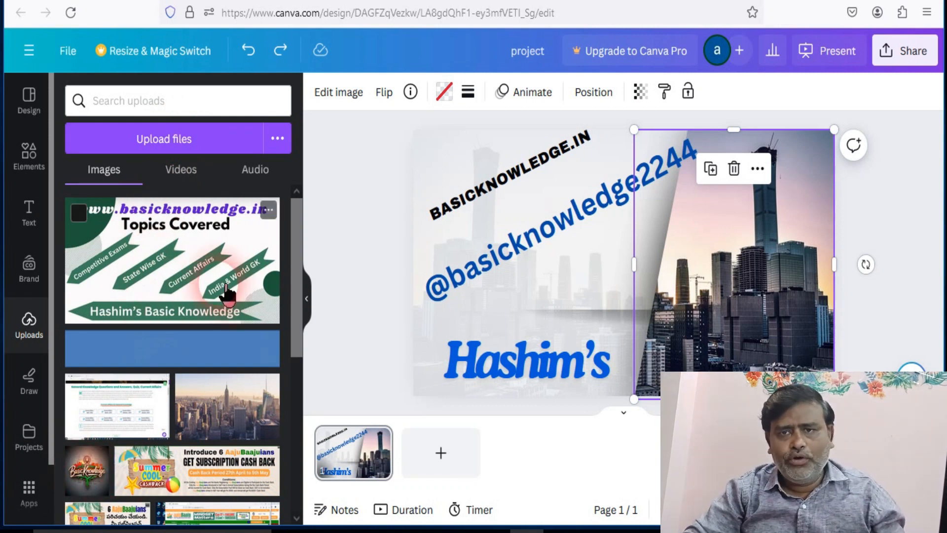
pyautogui.click(98, 481)
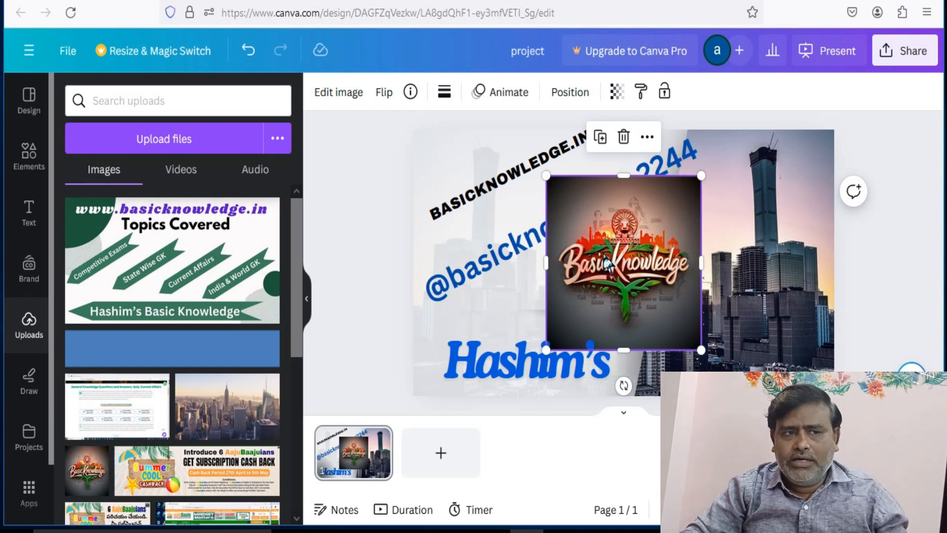
pyautogui.moveTo(607, 264); pyautogui.dragTo(585, 244)
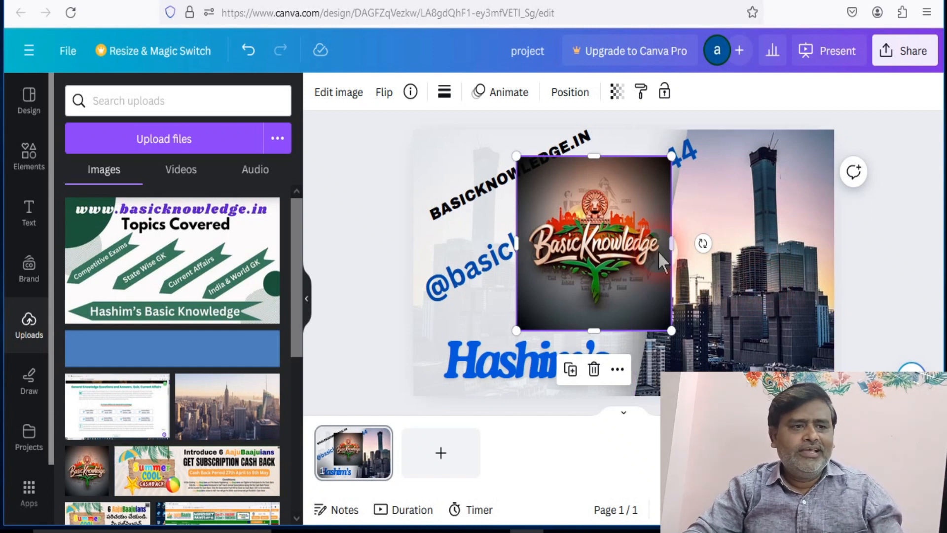
# - Try placing the Basic Knowledge logo image into the slanted photo frame, and undo the replacement
pyautogui.moveTo(559, 202); pyautogui.dragTo(711, 237)
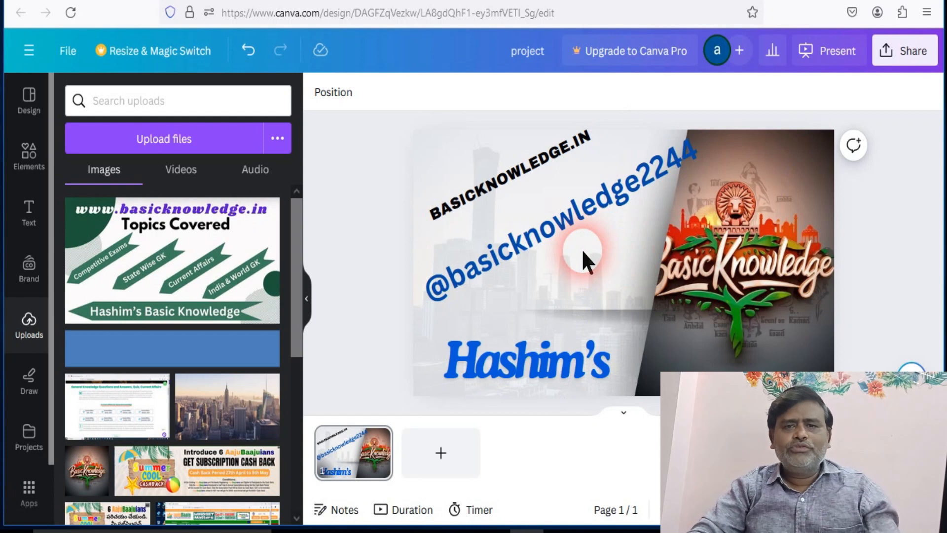
pyautogui.click(648, 266)
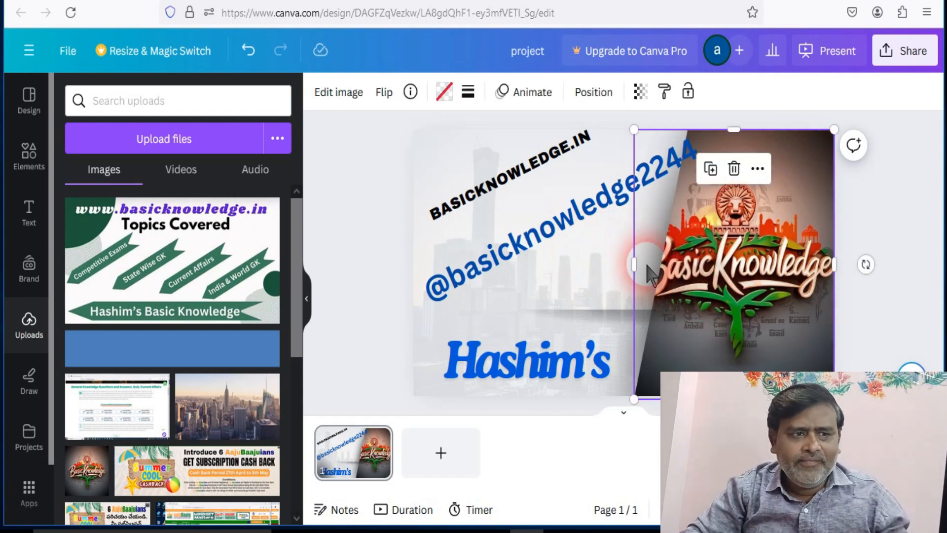
pyautogui.hotkey('ctrl', 'z')
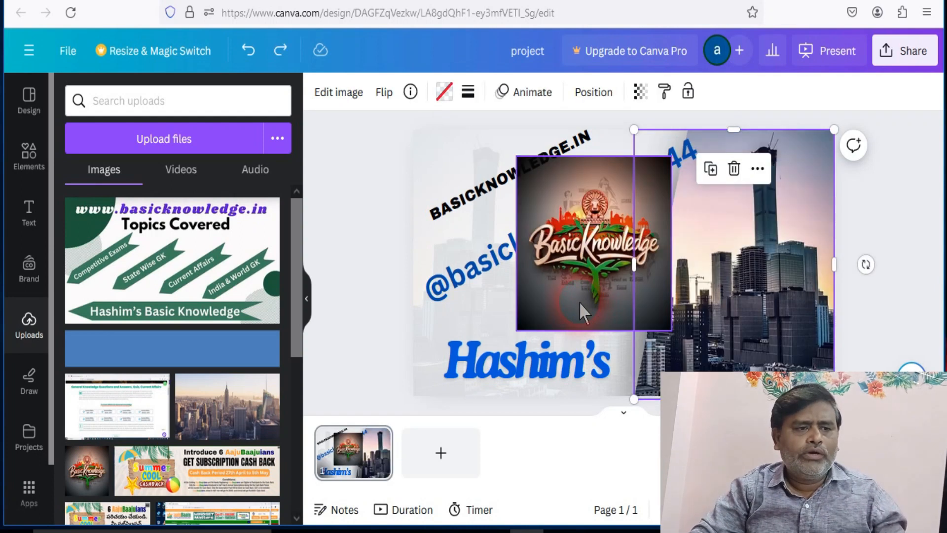
# - Shrink the Basic Knowledge logo image and place it in the slanted frame, replacing the skyline photo
pyautogui.click(536, 168)
pyautogui.click(620, 184)
pyautogui.moveTo(678, 172); pyautogui.dragTo(617, 242)
pyautogui.moveTo(557, 276); pyautogui.dragTo(721, 286)
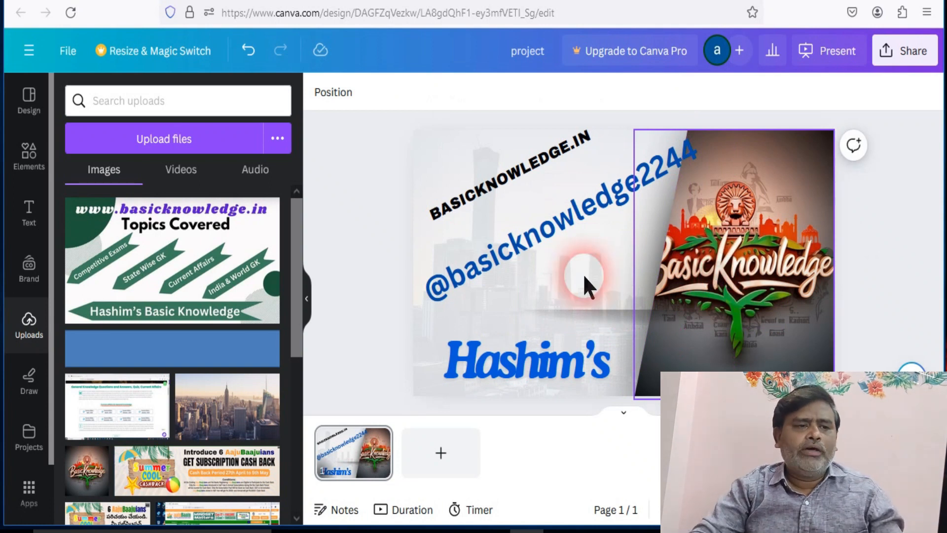
pyautogui.click(555, 276)
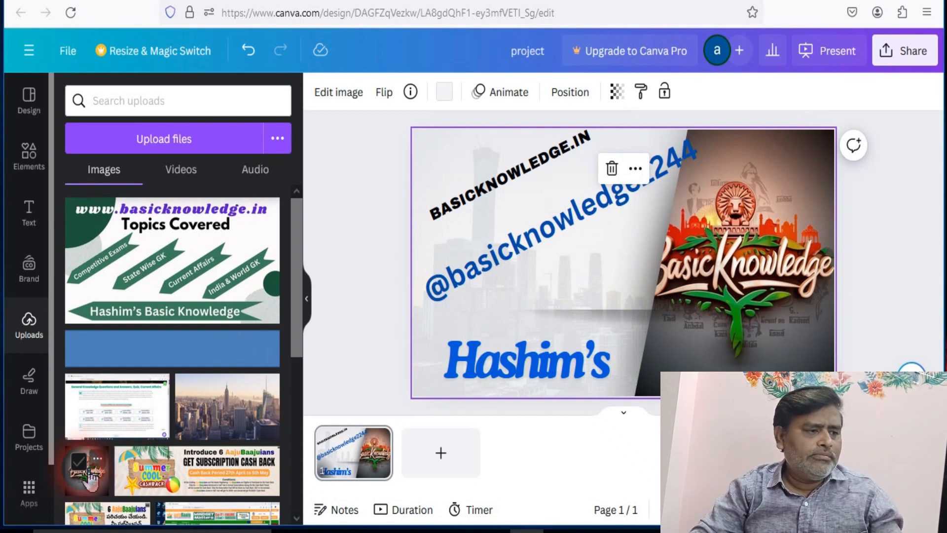
# - Add a second copy of the Basic Knowledge logo, shrink it to a small thumbnail and position it just above the end of the name text
pyautogui.click(93, 486)
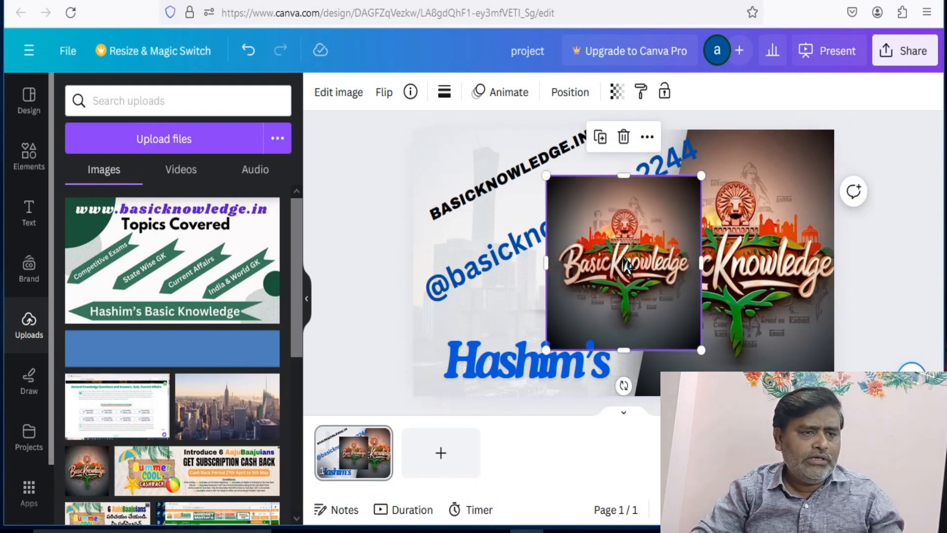
pyautogui.moveTo(710, 185); pyautogui.dragTo(610, 278)
pyautogui.moveTo(583, 326); pyautogui.dragTo(468, 194)
pyautogui.moveTo(495, 147); pyautogui.dragTo(486, 156)
pyautogui.moveTo(482, 191); pyautogui.dragTo(583, 296)
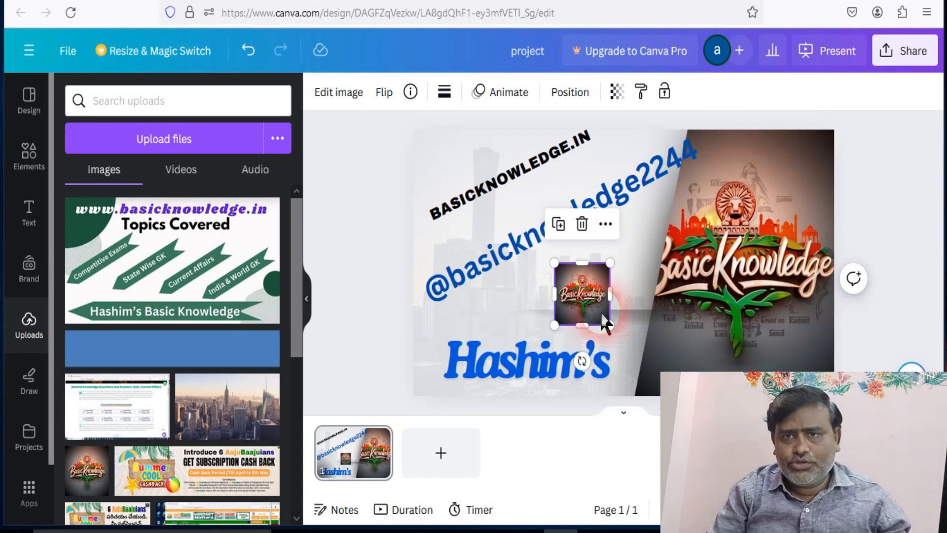
# - Download the presentation design as a JPG file and dismiss the download notice
pyautogui.click(914, 51)
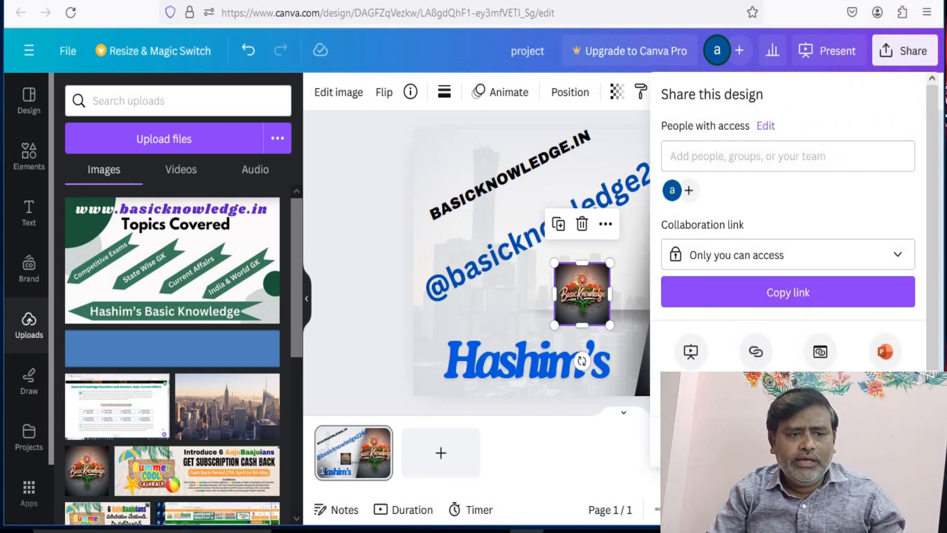
pyautogui.scroll(-2, 740, 385)
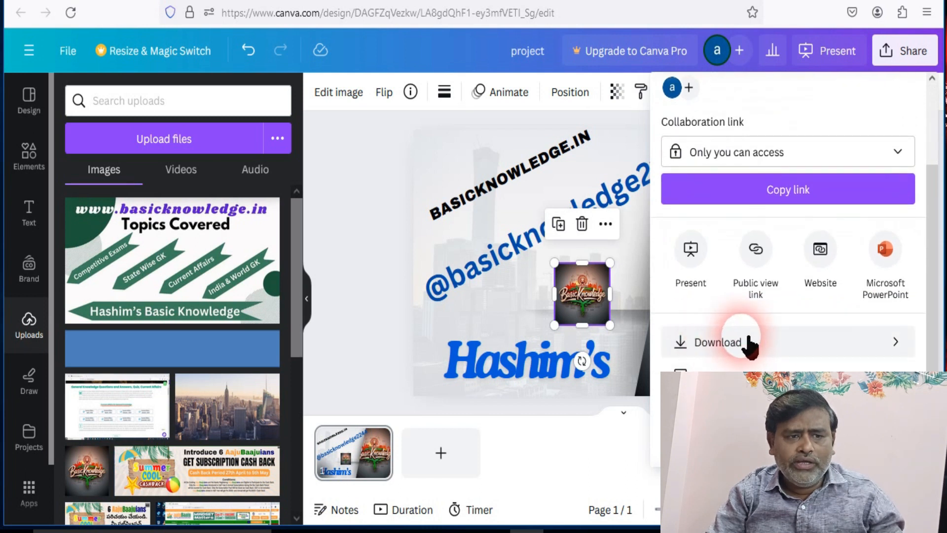
pyautogui.click(724, 343)
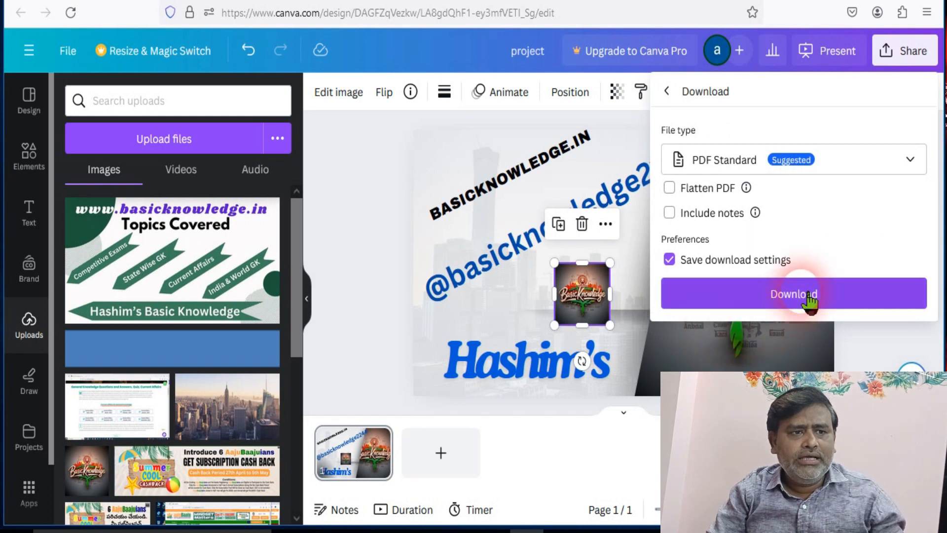
pyautogui.click(732, 166)
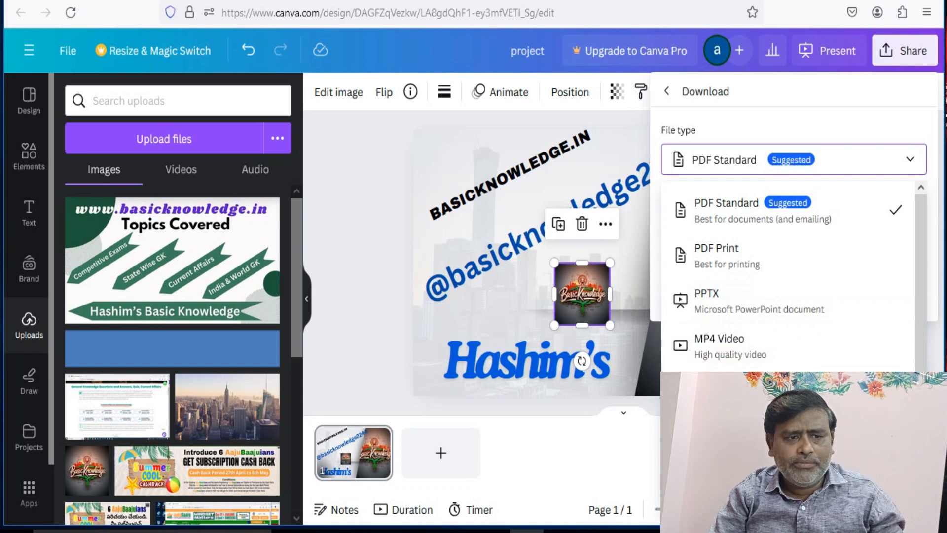
pyautogui.scroll(-1, 745, 368)
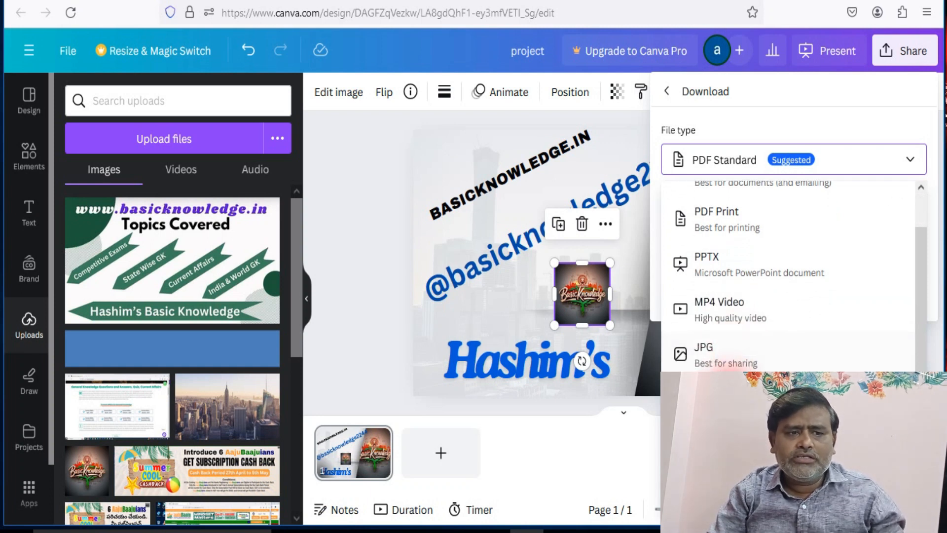
pyautogui.click(729, 351)
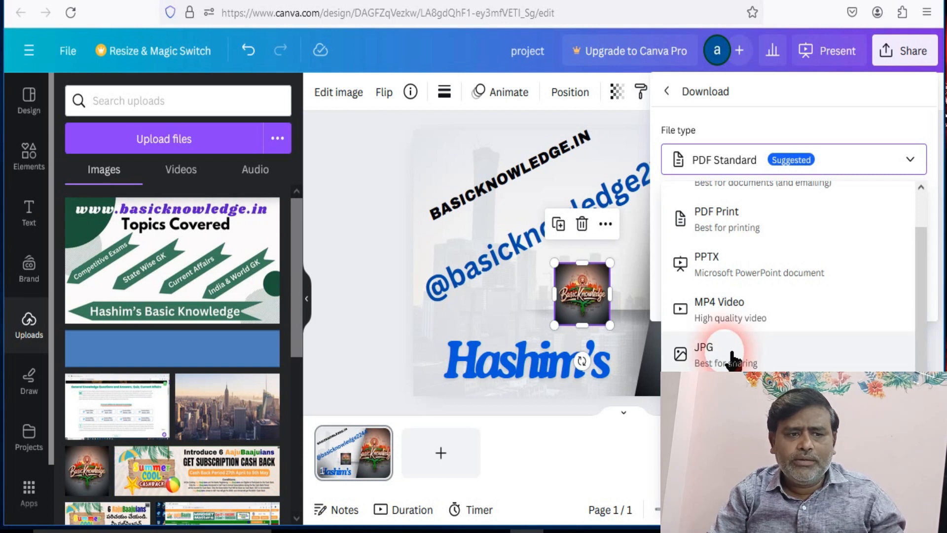
pyautogui.click(731, 352)
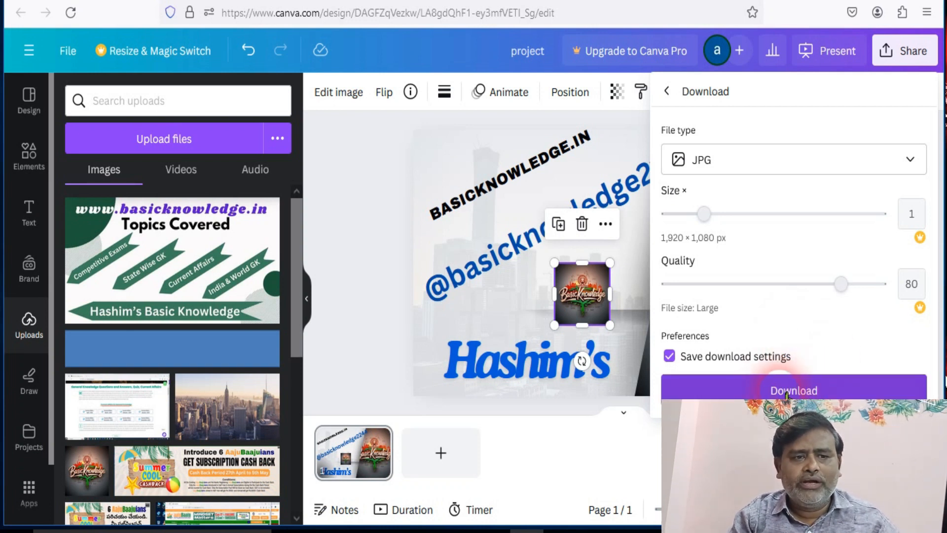
pyautogui.click(802, 391)
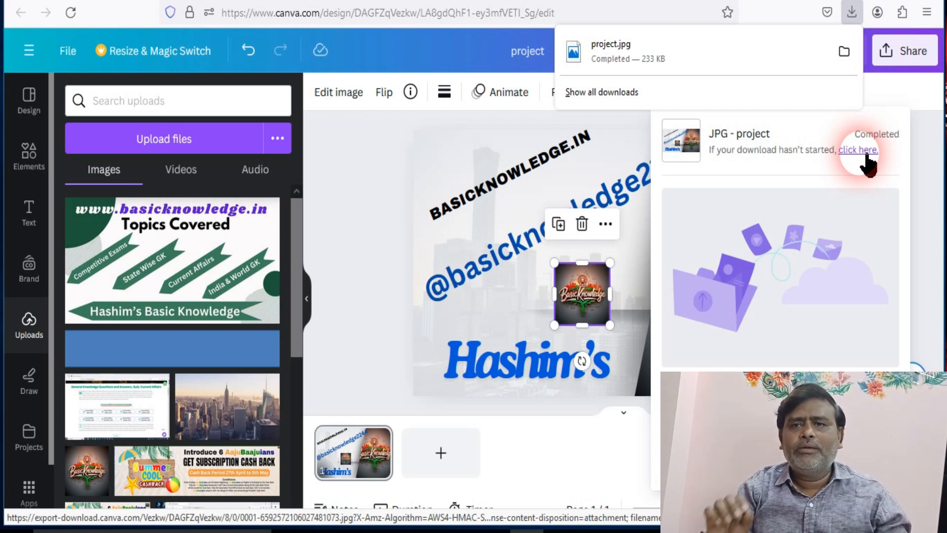
pyautogui.click(917, 152)
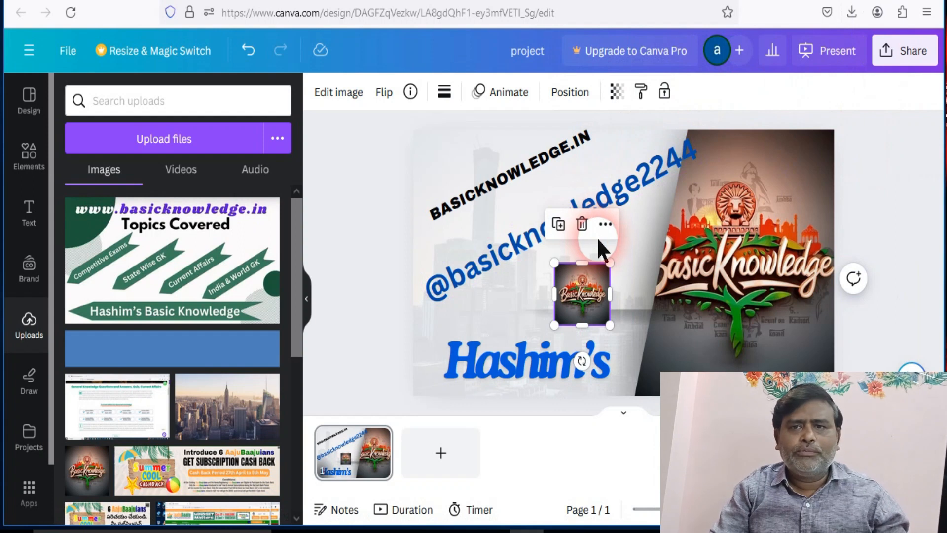
# - Create a square Instagram Post design and apply the Blue Modern & Minimalist Business Marketing Agency template
pyautogui.click(28, 51)
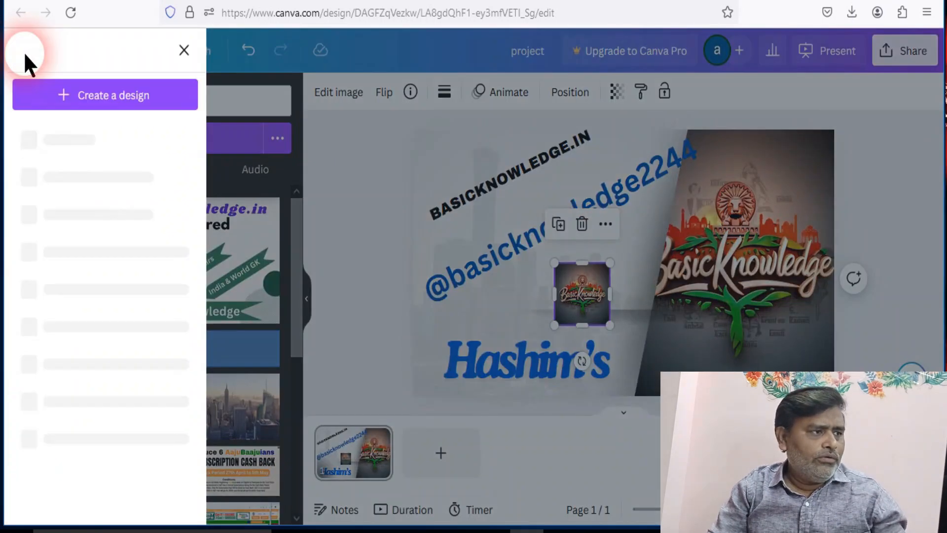
pyautogui.click(120, 95)
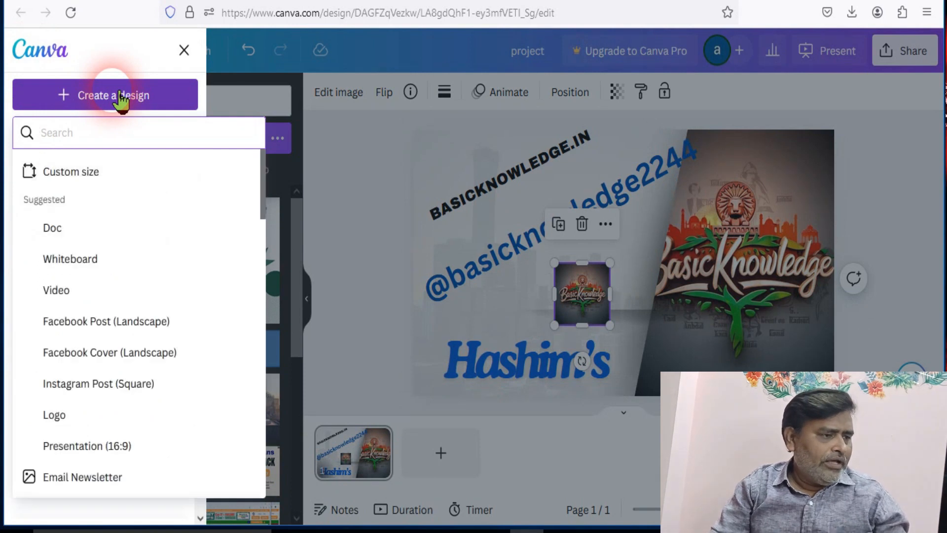
pyautogui.click(109, 385)
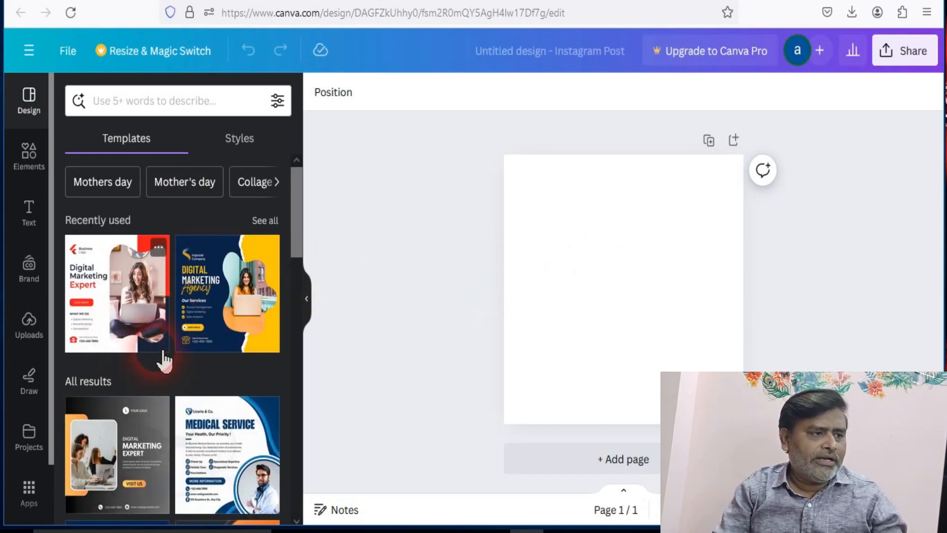
pyautogui.click(213, 315)
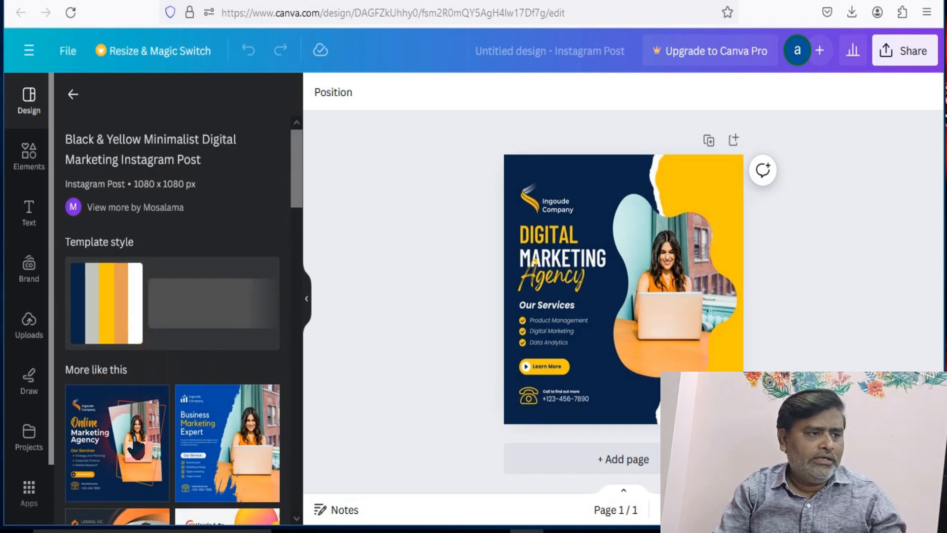
pyautogui.click(223, 440)
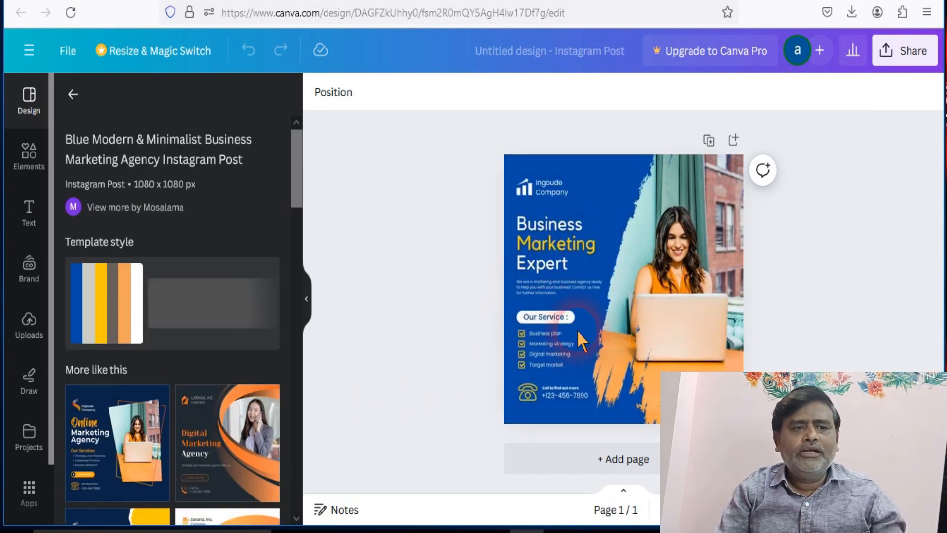
# - Try deleting the template's blue background and the photo of the woman with the laptop, undoing each deletion
pyautogui.click(676, 285)
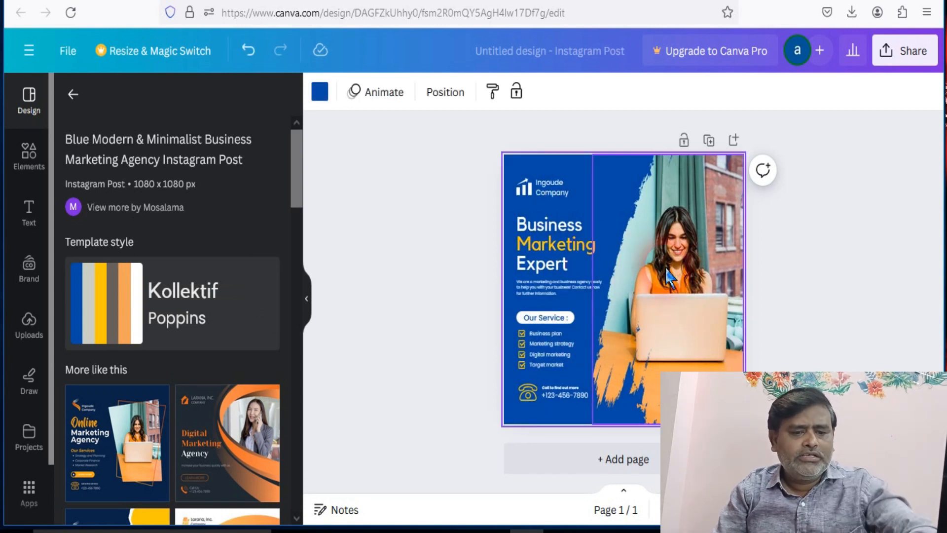
pyautogui.press('Delete')
pyautogui.hotkey('ctrl', 'z')
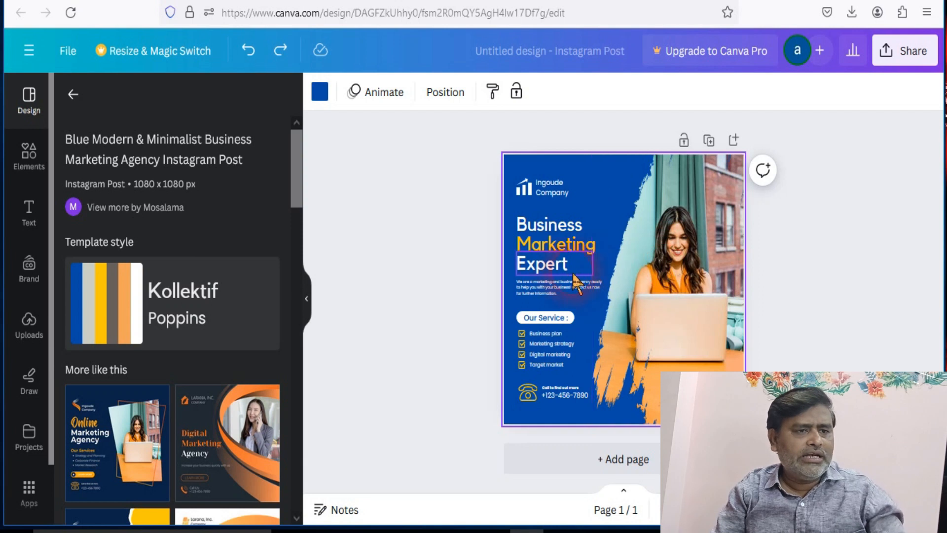
pyautogui.click(686, 271)
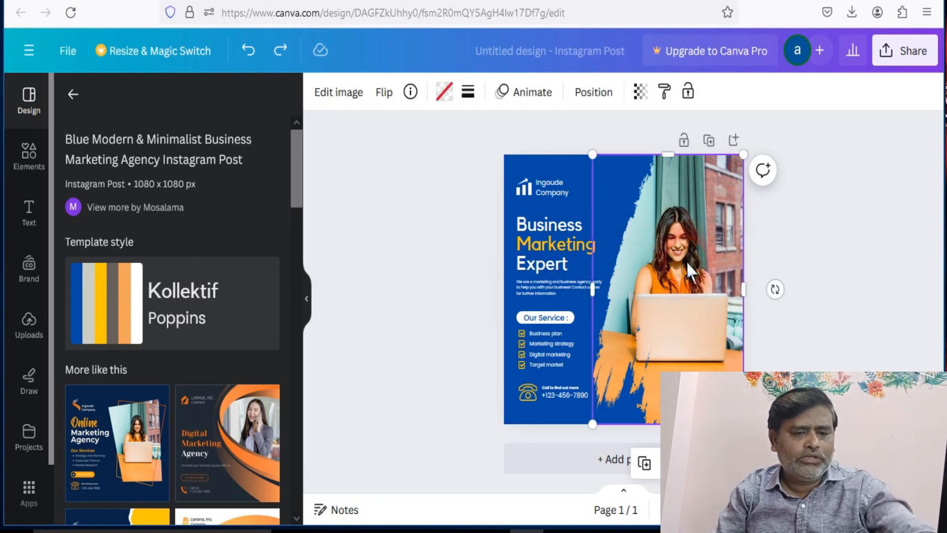
pyautogui.press('Delete')
pyautogui.hotkey('ctrl', 'z')
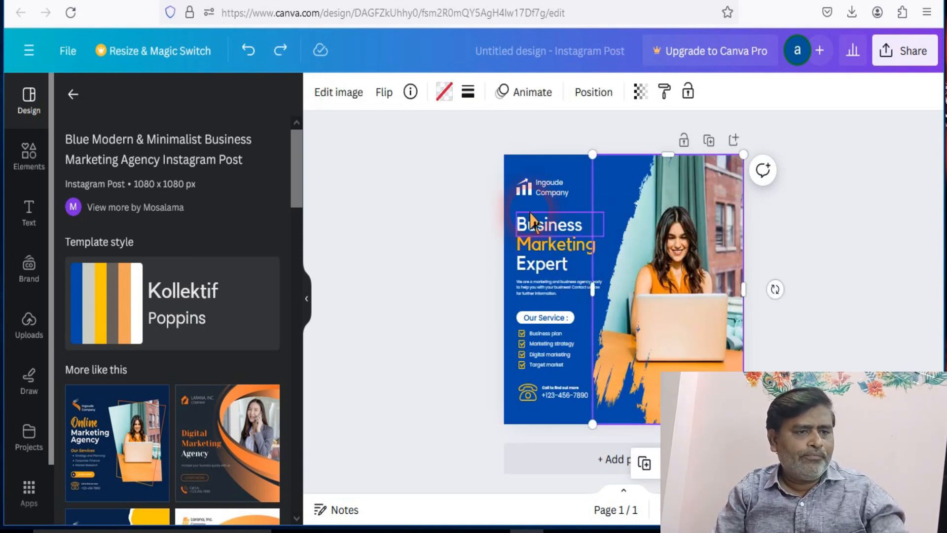
pyautogui.click(531, 212)
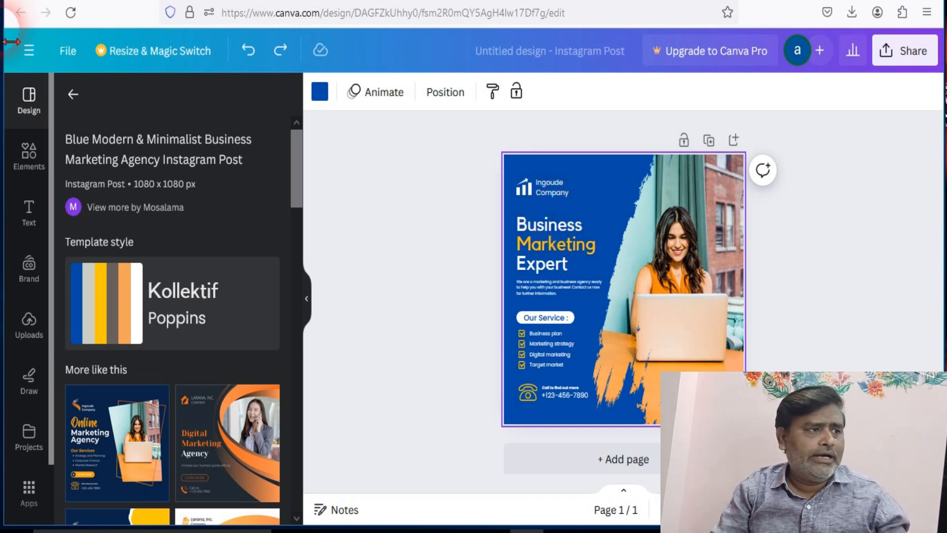
# - Start a new custom-size design and open the choice of measurement units for its width and height
pyautogui.click(29, 50)
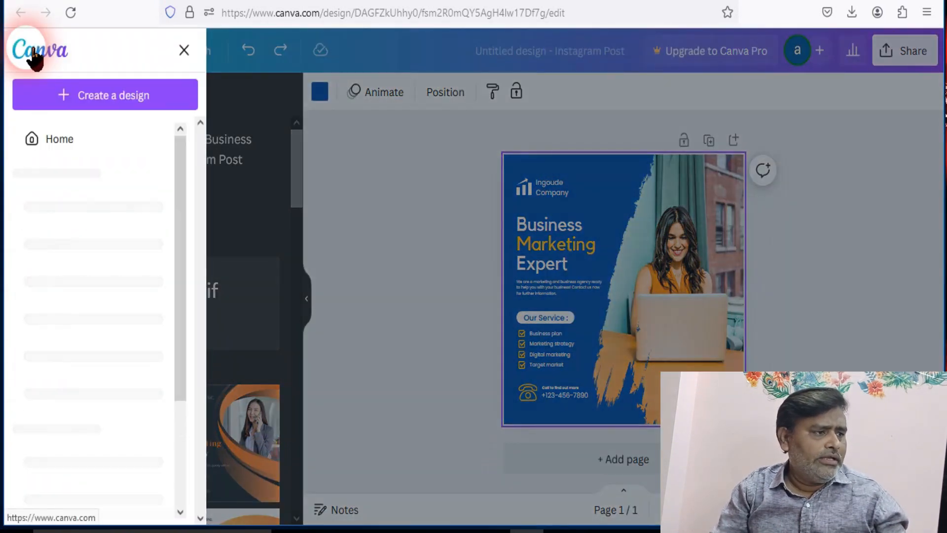
pyautogui.click(124, 101)
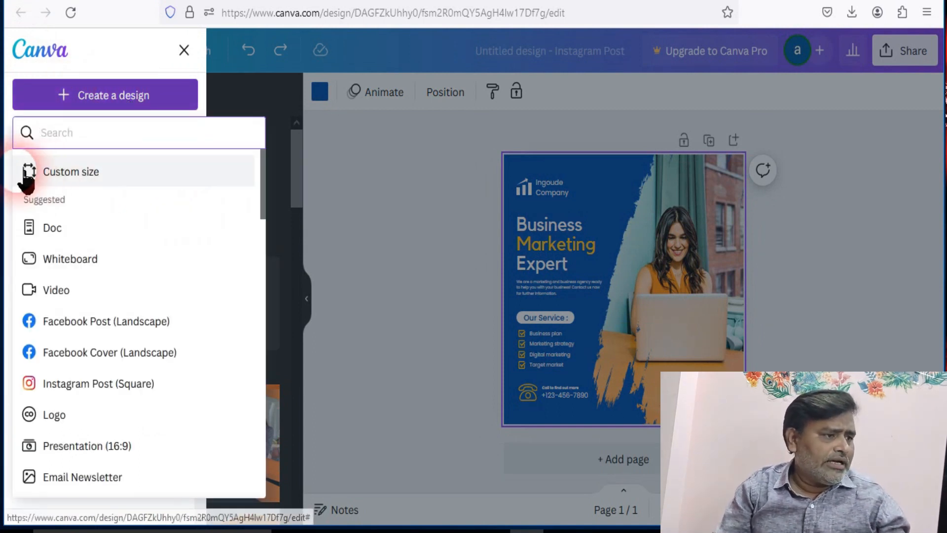
pyautogui.click(91, 172)
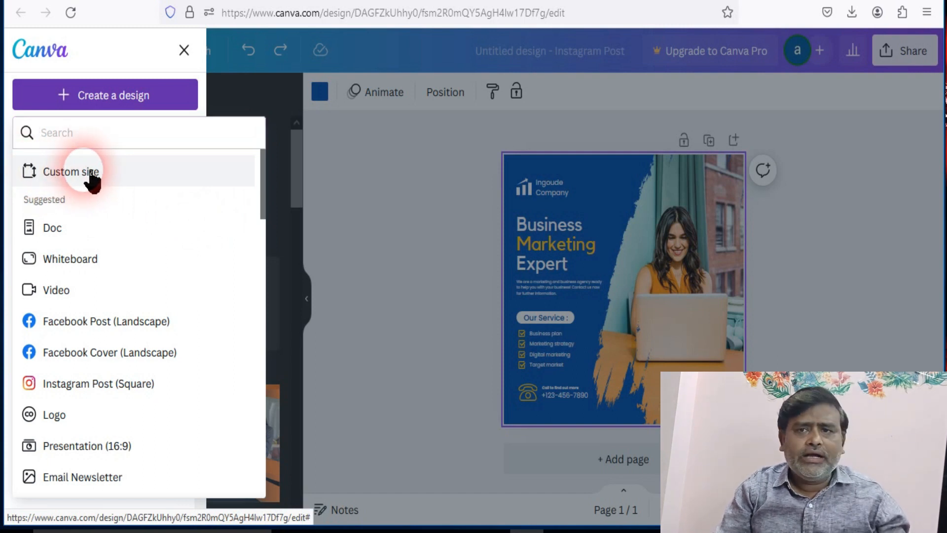
pyautogui.click(63, 206)
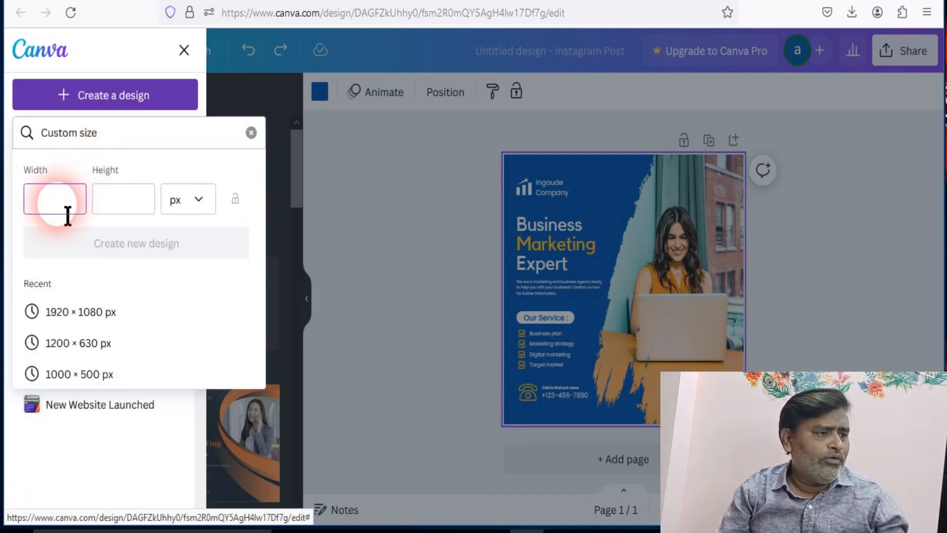
pyautogui.click(203, 206)
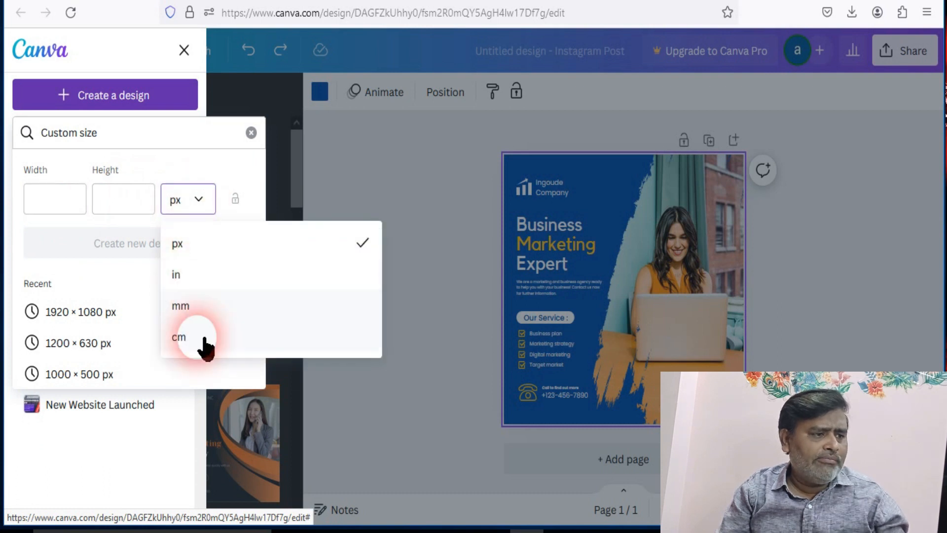